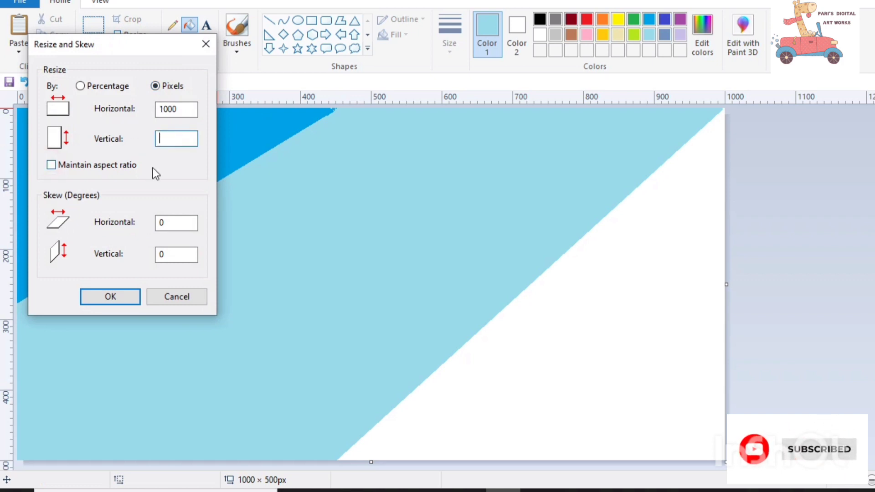
Step: Squash the canvas to 1000 × 1 pixels and resize it back to 1000 × 500 without keeping the aspect ratio to create a gradient
left_click(103, 308)
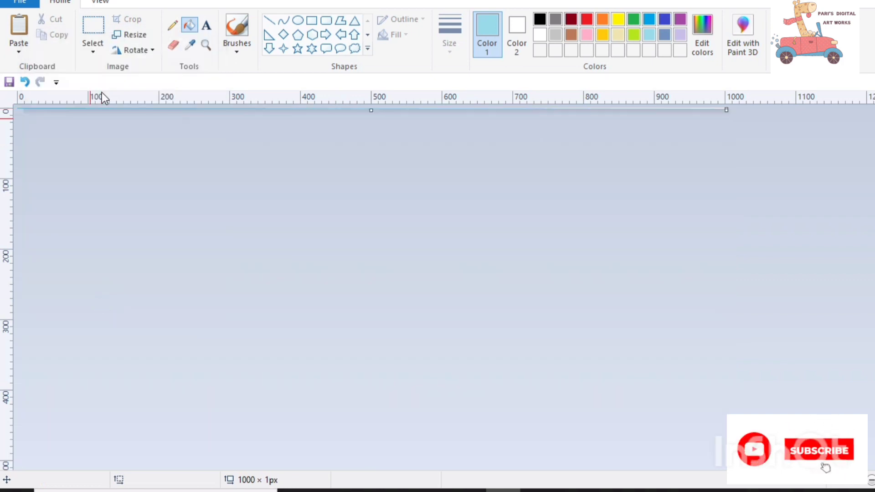
left_click(128, 37)
left_click(158, 86)
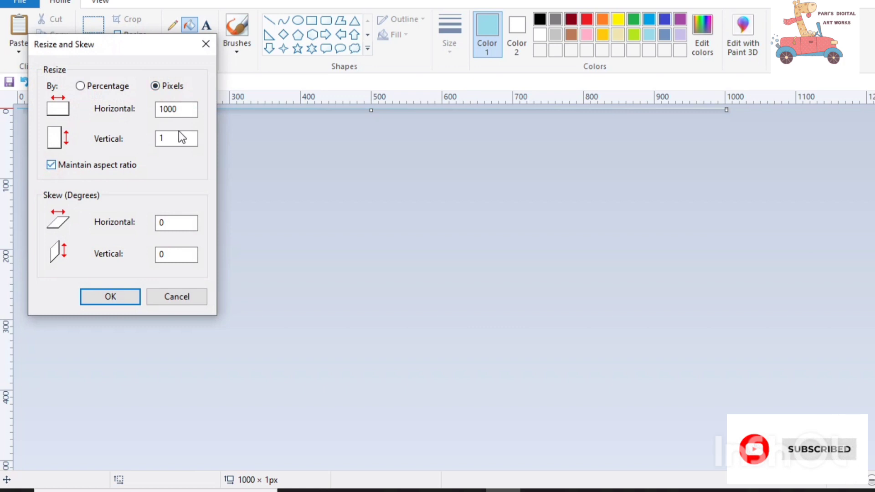
left_click(59, 164)
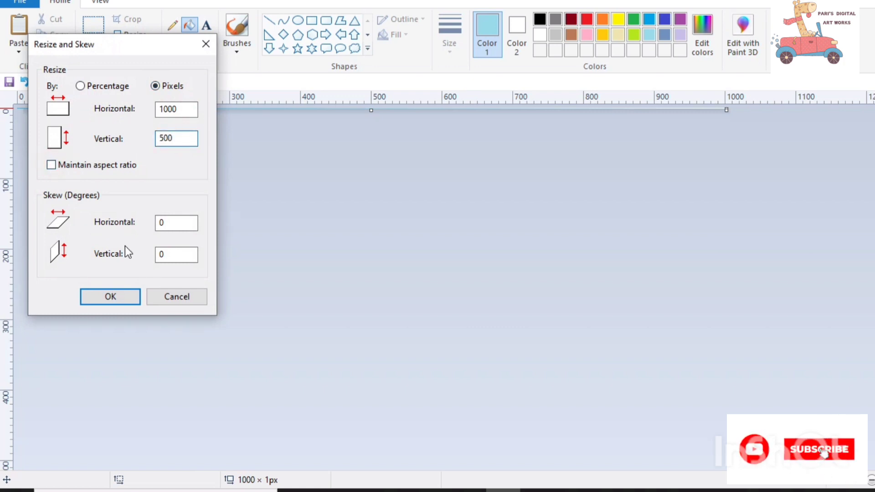
left_click(110, 297)
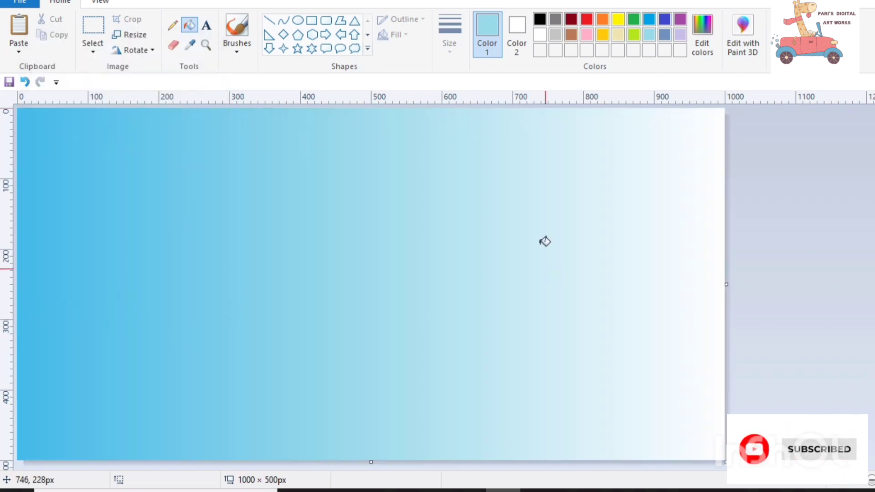
Step: Select the whole image and rotate it until the gradient runs from blue at the top to white at the bottom
left_click(94, 48)
left_click(119, 131)
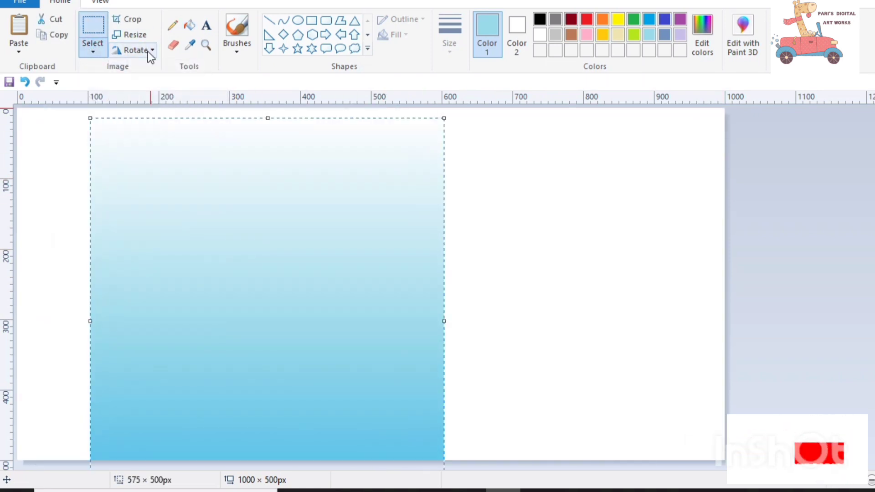
left_click(148, 51)
left_click(152, 83)
left_click_drag(218, 219, 264, 202)
left_click(145, 51)
left_click(158, 128)
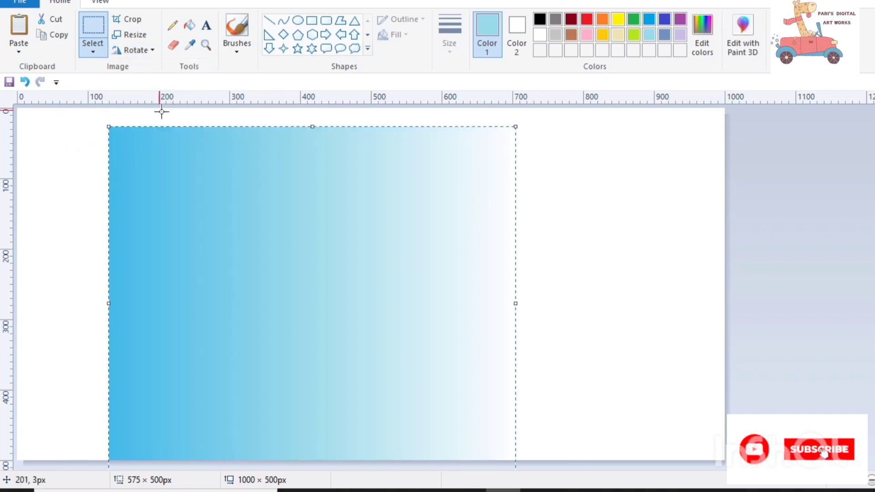
left_click(144, 51)
left_click(149, 129)
left_click(140, 51)
left_click(139, 78)
Step: Stretch the rotated gradient sideways to cover the full width of the canvas
left_click_drag(135, 300, 17, 303)
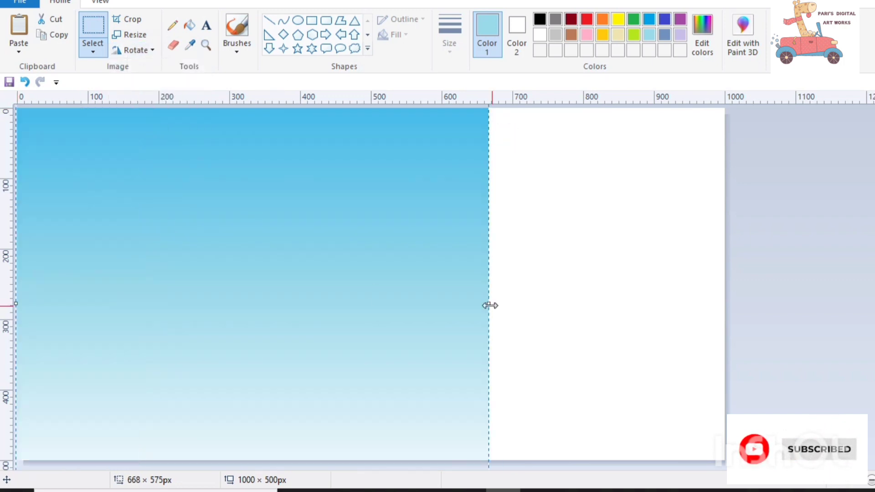
left_click_drag(490, 304, 874, 303)
left_click(874, 290)
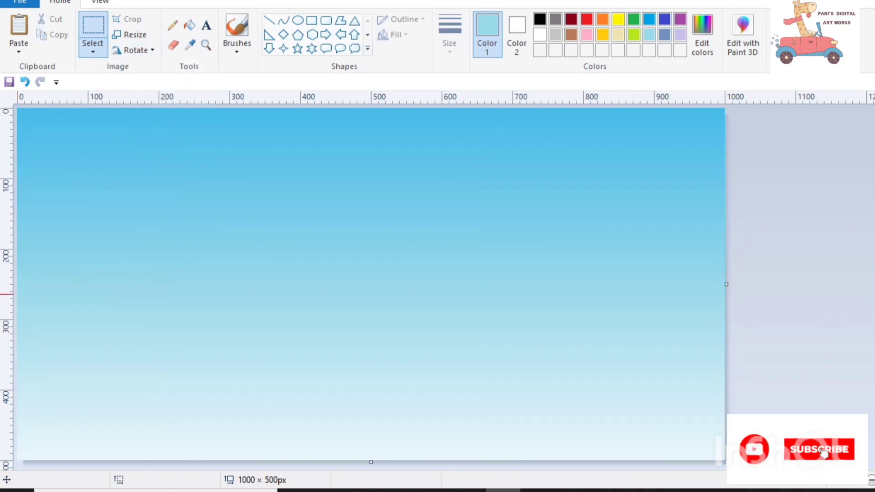
Step: Widen the canvas to 1200 px and outline a full-height black rectangle about 250 px wide along its left edge
left_click(269, 22)
left_click(541, 18)
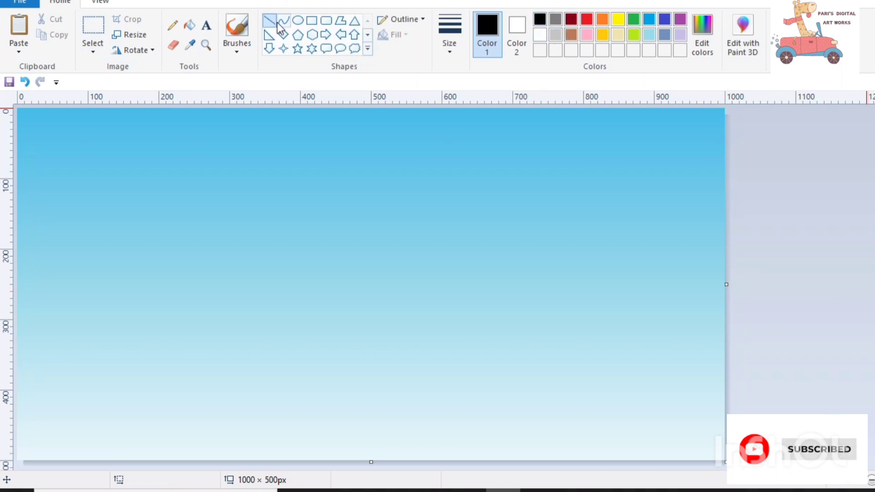
left_click(312, 21)
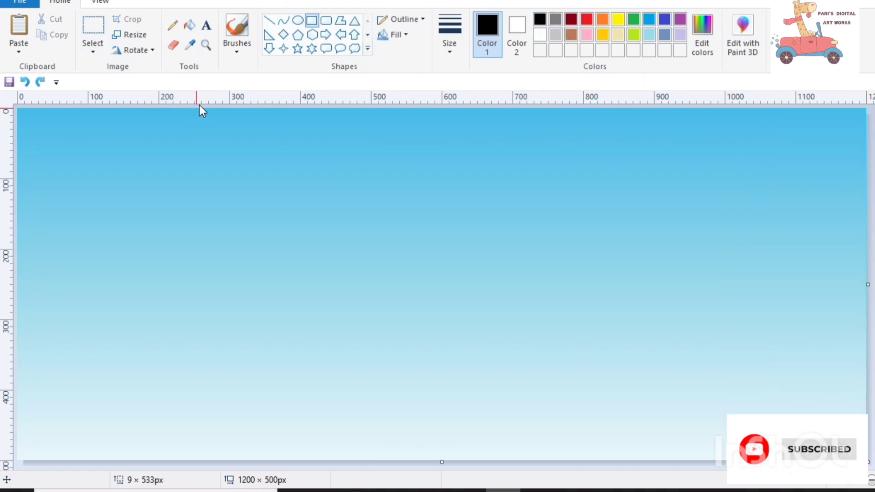
left_click(458, 46)
left_click(484, 107)
left_click_drag(197, 109, 20, 463)
left_click(635, 227)
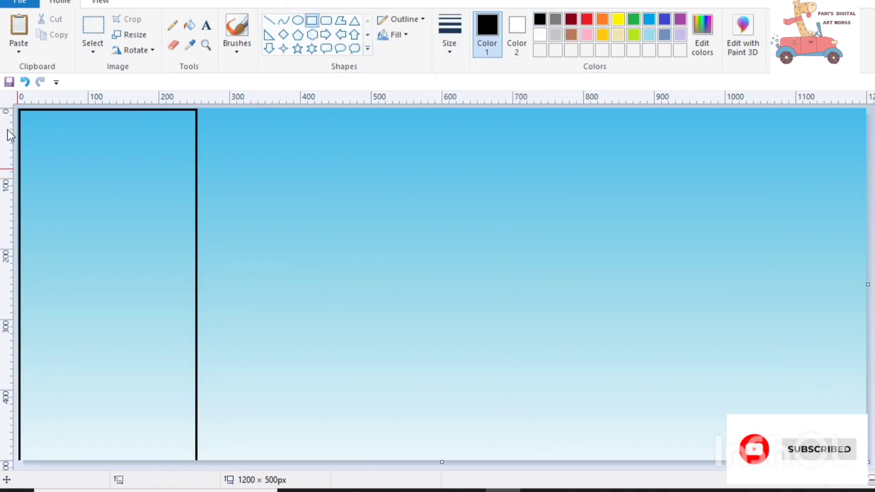
Step: Draw a second full-height black rectangle about 250 px wide directly against the first one
mouse_move(234, 129)
left_mouse_down()
mouse_move(411, 417)
mouse_move(195, 108)
left_mouse_up()
left_click_drag(304, 418, 304, 460)
left_click_drag(412, 285, 371, 275)
mouse_move(387, 113)
left_mouse_down()
mouse_move(449, 348)
mouse_move(529, 465)
left_mouse_up()
left_click_drag(386, 274, 375, 268)
left_click_drag(452, 114, 448, 109)
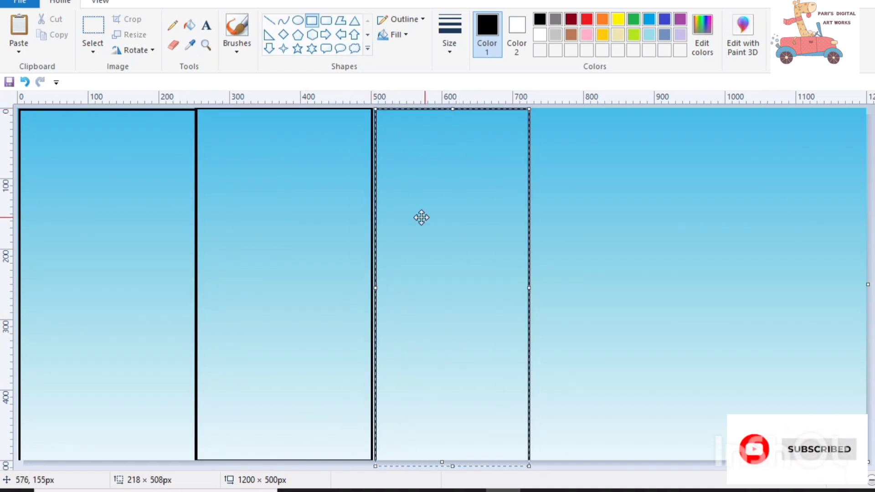
left_click_drag(529, 288, 549, 283)
left_click(588, 251)
left_click(29, 77)
Step: Draw the third and fourth full-height rectangles side by side, each about 250 px wide
mouse_move(372, 109)
left_mouse_down()
mouse_move(493, 444)
mouse_move(545, 469)
left_mouse_up()
mouse_move(548, 111)
left_mouse_down()
mouse_move(629, 430)
mouse_move(724, 464)
left_mouse_up()
left_click(768, 337)
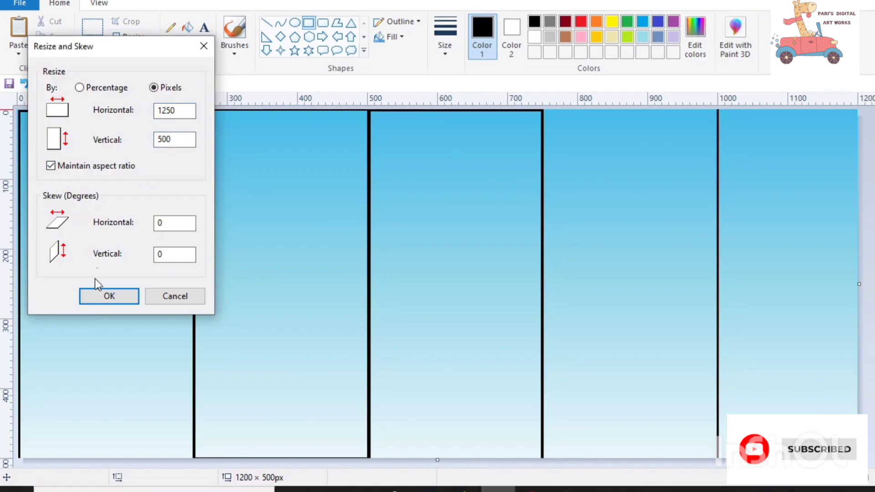
Step: Widen the canvas to 1284 px and stretch the whole panel drawing to fill it
left_click(105, 296)
left_click_drag(869, 284, 874, 279)
left_click(92, 28)
mouse_move(22, 112)
left_mouse_down()
mouse_move(501, 373)
mouse_move(874, 458)
left_mouse_up()
left_click_drag(869, 285, 874, 285)
left_click_drag(471, 112, 471, 106)
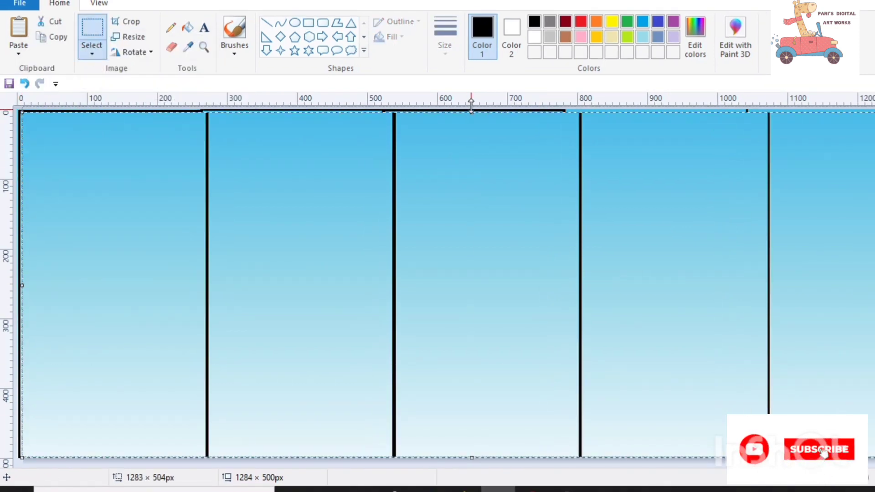
left_click(35, 155)
Step: Draw a thick black diagonal flagpole in the first panel, running down to its lower right corner
left_click(267, 22)
left_click(445, 36)
left_click(478, 156)
mouse_move(32, 259)
left_mouse_down()
mouse_move(180, 458)
mouse_move(199, 456)
left_mouse_up()
Step: Draw the flag's top edge as a thin black wavy curve about 114 px wide starting at the pole's tip
left_click_drag(32, 260, 111, 223)
left_click(444, 36)
left_click(478, 104)
left_click_drag(56, 248, 60, 260)
left_click_drag(88, 233, 87, 217)
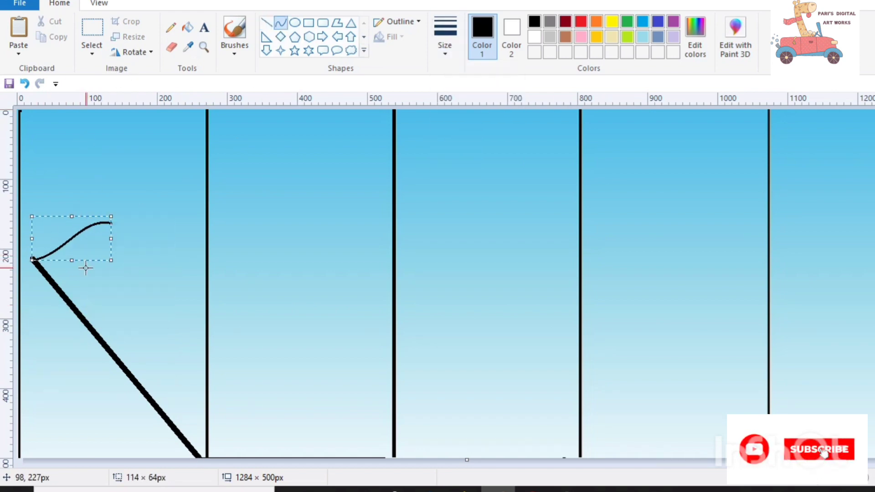
left_click(53, 275)
left_click_drag(101, 263, 97, 238)
left_click(90, 289)
left_click_drag(68, 298, 130, 263)
left_click_drag(86, 287, 88, 297)
left_click_drag(108, 275, 104, 260)
left_click_drag(111, 223, 131, 263)
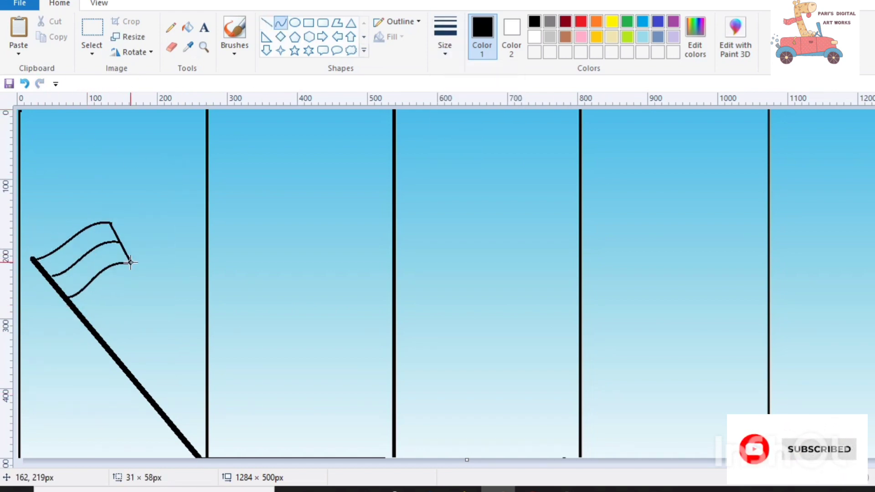
left_click(535, 37)
left_click(444, 36)
left_click(486, 110)
key("ctrl+z")
key("ctrl+z")
key("ctrl+z")
Step: Draw three more black wavy curves below the flag's top edge and close the free end, forming three stripes
left_click(534, 22)
left_click_drag(47, 273, 119, 234)
left_click_drag(93, 249, 90, 240)
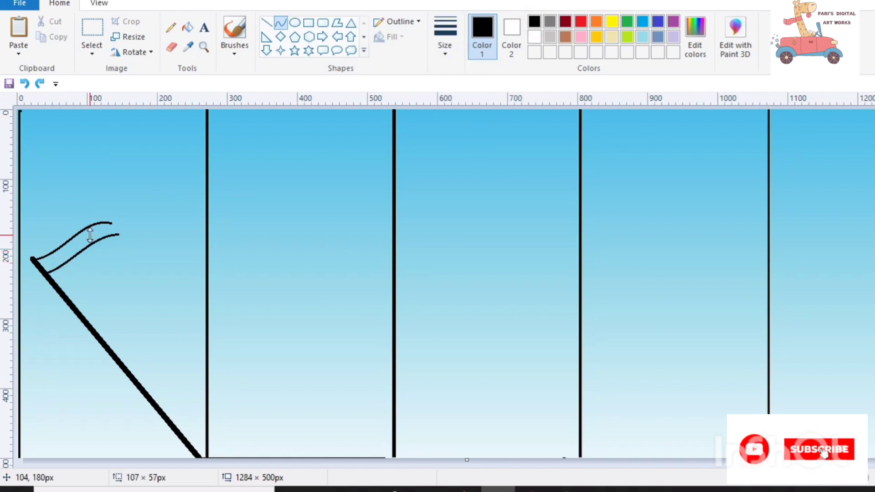
mouse_move(57, 286)
left_mouse_down()
mouse_move(122, 248)
mouse_move(131, 261)
left_mouse_up()
left_click(171, 27)
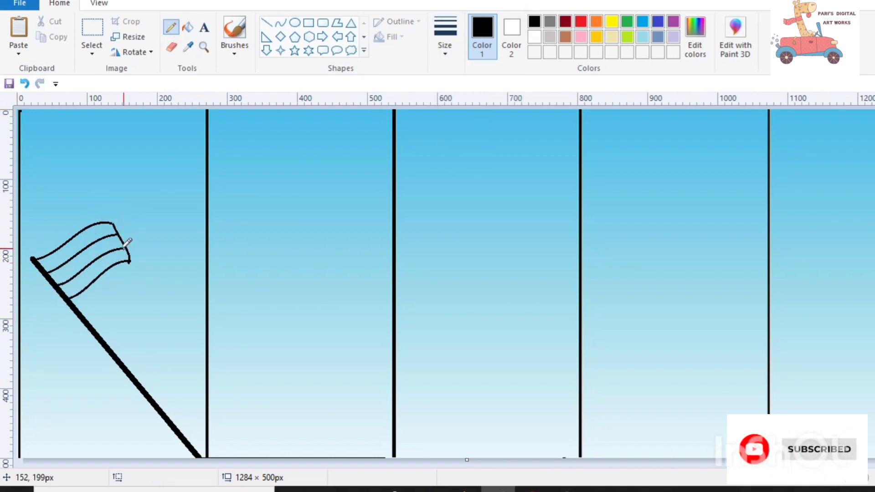
Step: Fill the flag's middle stripe with yellow and its lower stripe with red
left_click(191, 27)
left_click(109, 246)
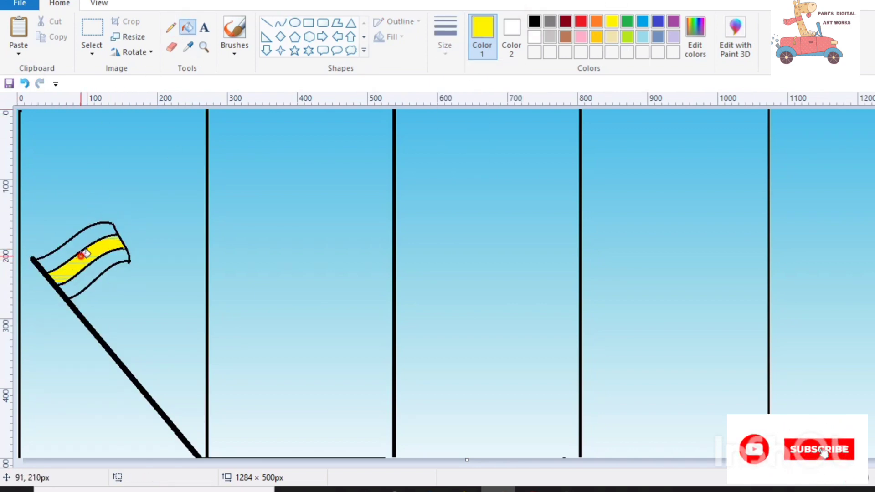
scroll(81, 255, "up", 1)
scroll(665, 377, "down", 3)
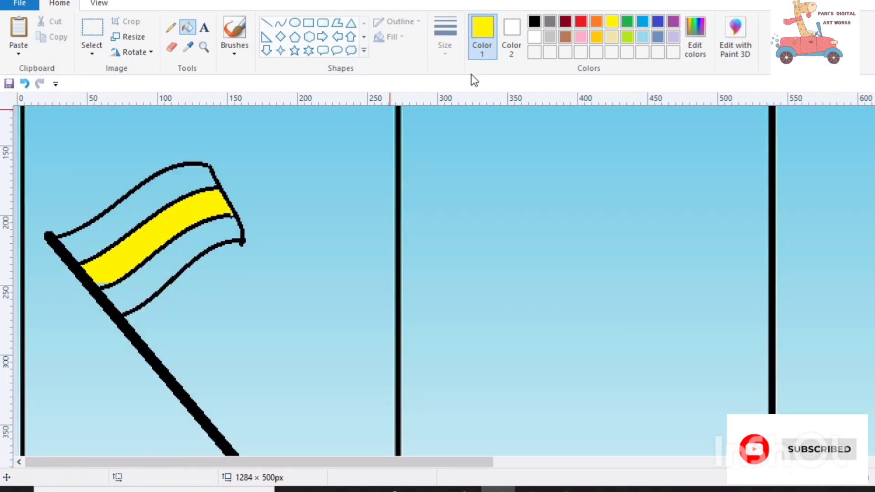
left_click(580, 21)
left_click(177, 251)
left_click(224, 220)
left_click(182, 252)
left_click(159, 268)
left_click(142, 283)
left_click(126, 306)
Step: Mix a custom dark olive green and fill the flag's upper stripe with it
scroll(127, 303, "up", 1)
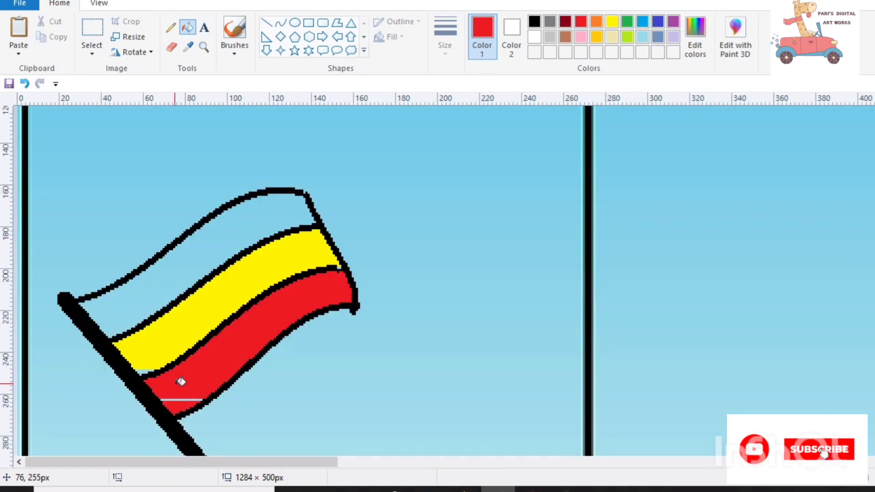
left_click(627, 37)
left_click(695, 36)
left_click_drag(629, 208, 630, 231)
left_click(349, 332)
left_click(116, 326)
left_click(144, 283)
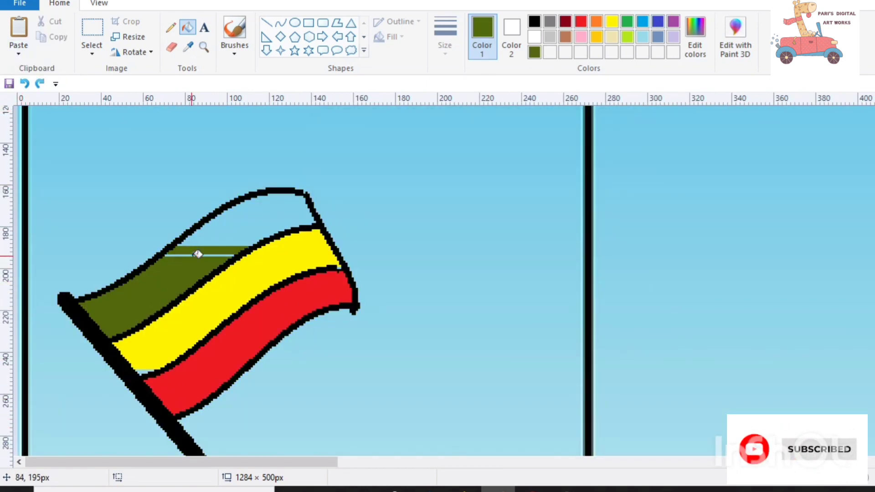
left_click(246, 215)
Step: Draw a white highlight line along the length of the first panel's flagpole
scroll(493, 267, "down", 2)
left_click(266, 22)
left_click(534, 36)
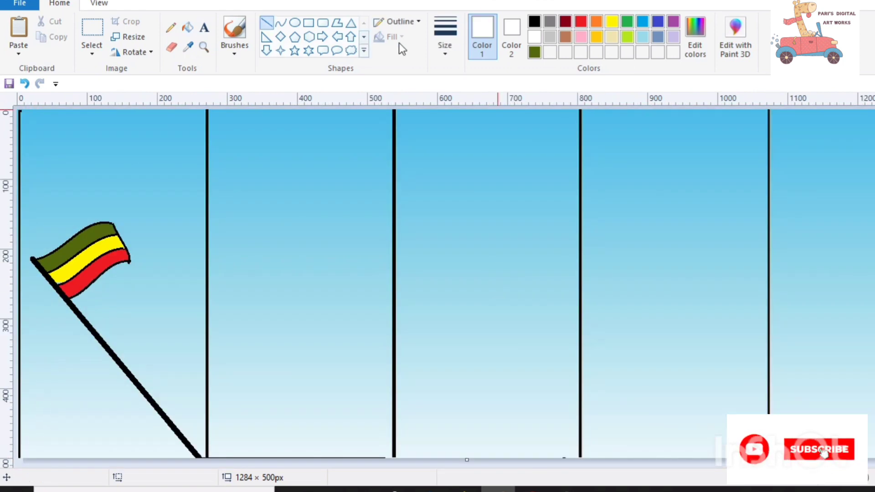
left_click_drag(35, 277, 199, 454)
Step: Decorate the flag with white marks on the green stripe, a white sun and moon on the red, and red lettering on the yellow
left_click(235, 32)
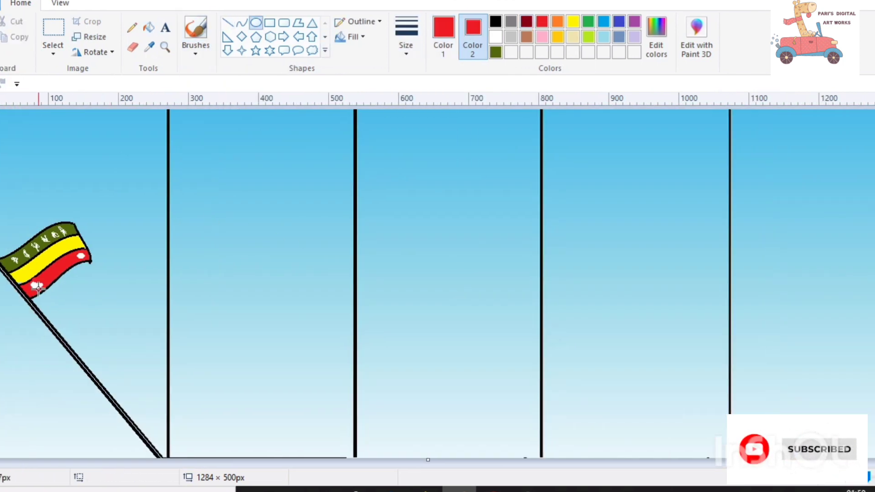
left_click(132, 27)
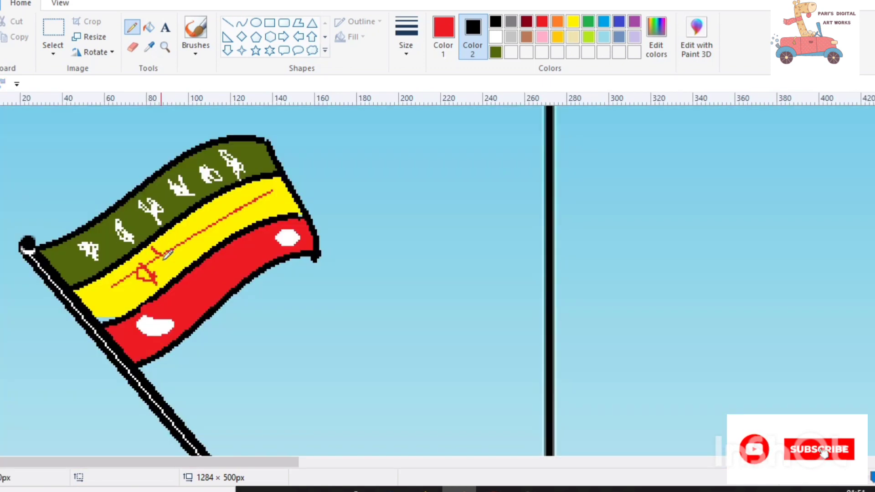
left_click_drag(159, 269, 295, 194)
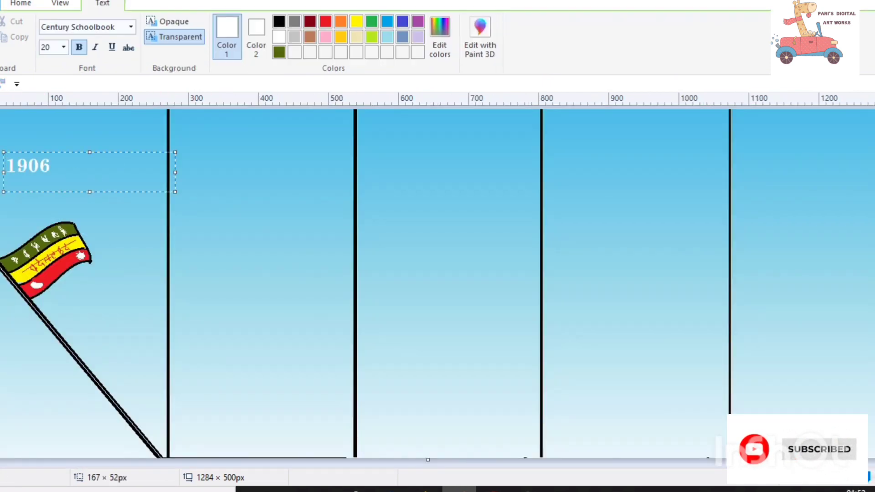
Step: Replace the white year text above the first flag with a black 1906 label on an opaque yellow background
key("BackSpace")
key("BackSpace")
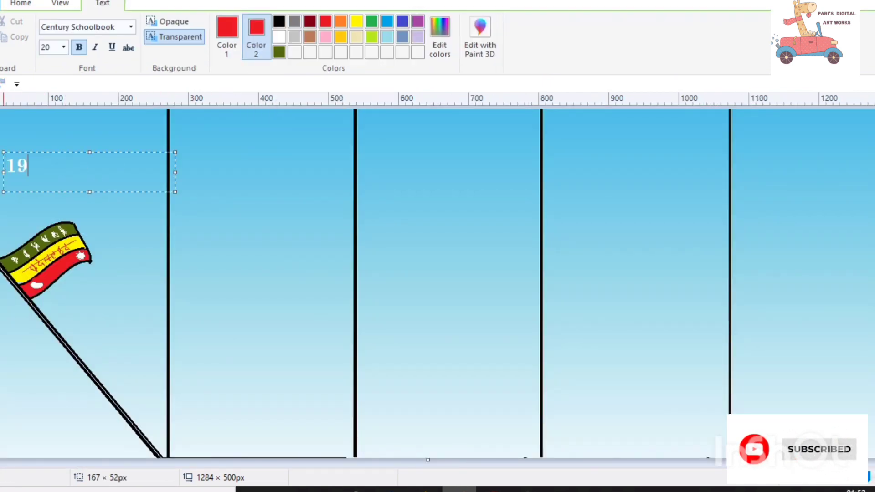
left_click(223, 239)
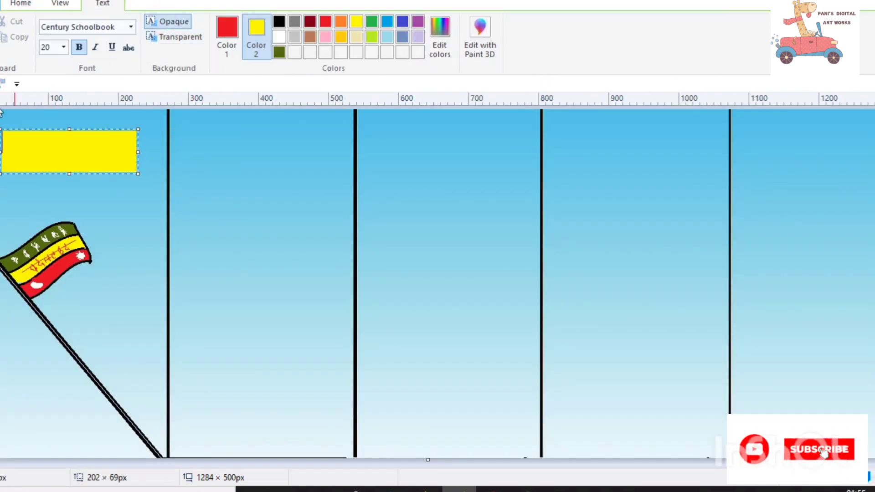
type("1906")
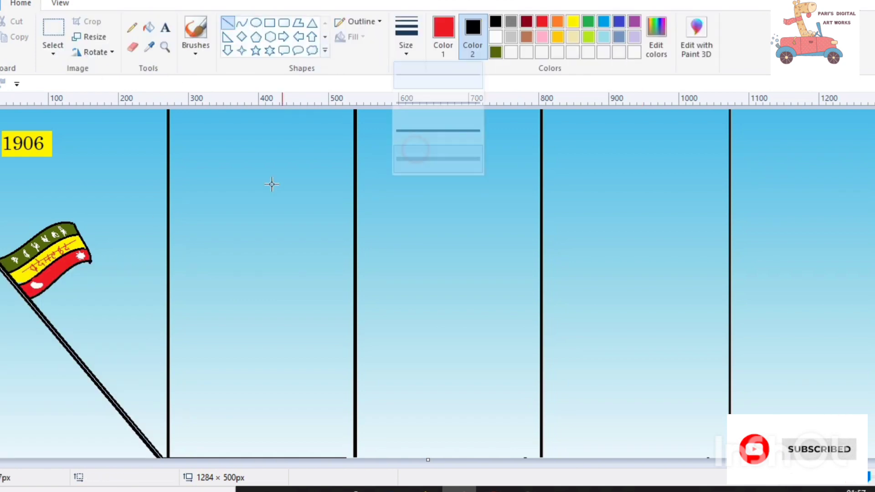
Step: Draw a black outline of a waving three-striped flag on a diagonal pole in the second panel
mouse_move(182, 244)
left_mouse_down()
mouse_move(347, 457)
mouse_move(184, 244)
mouse_move(234, 221)
left_mouse_up()
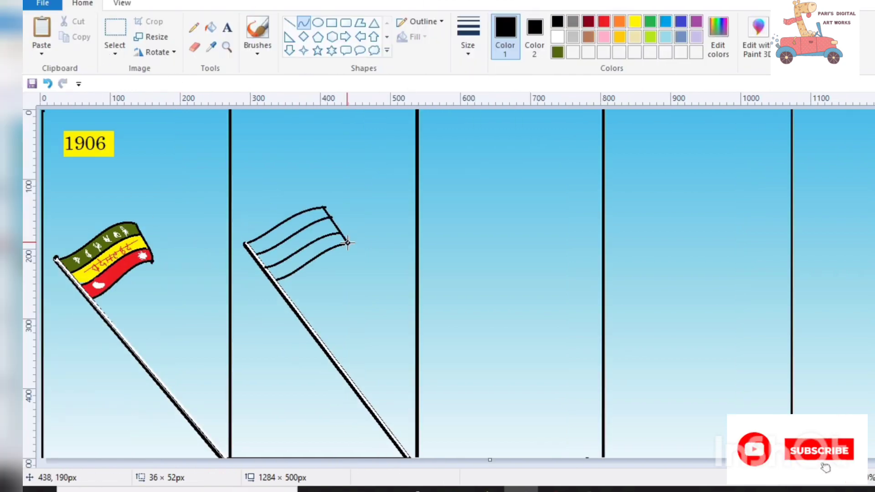
left_click_drag(347, 243, 349, 243)
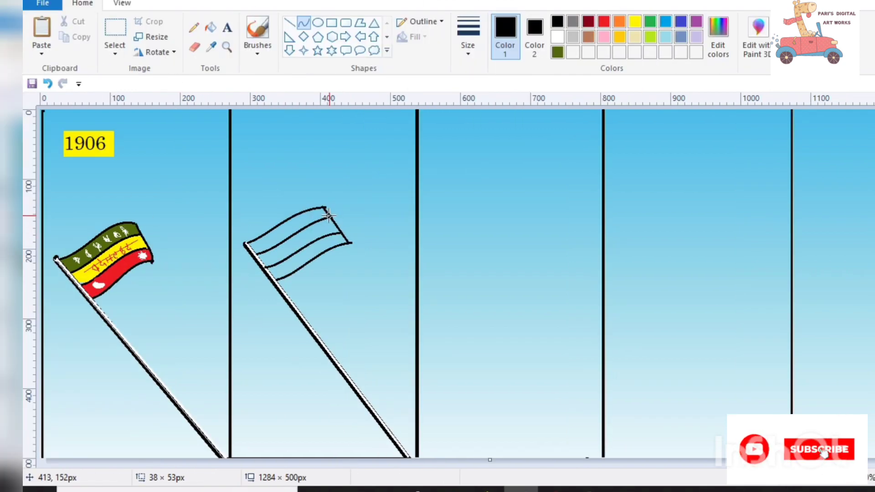
left_click(194, 28)
Step: Copy the flag outline with its pole from the second panel and paste it into the third panel
left_click(115, 53)
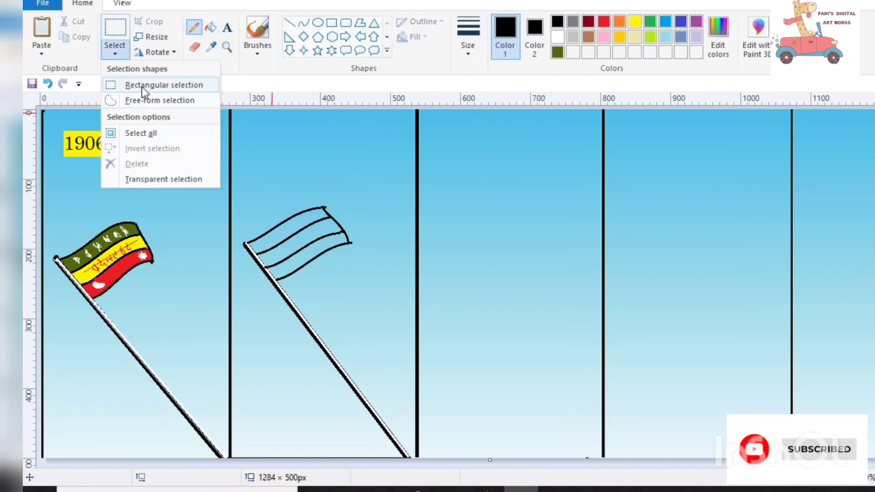
left_click(129, 85)
left_click_drag(242, 185, 276, 356)
left_click_drag(407, 458, 410, 460)
right_click(352, 274)
left_click(372, 298)
right_click(458, 220)
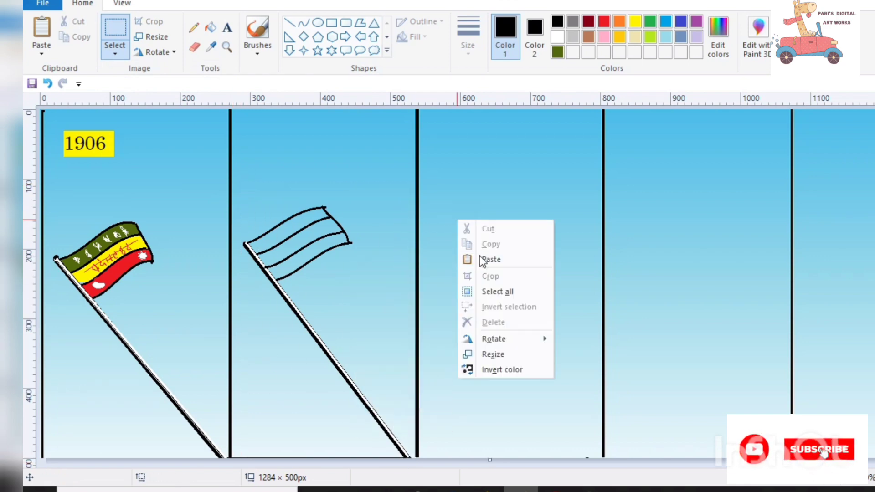
left_click(482, 259)
left_click_drag(101, 192, 488, 266)
Step: Paste further copies of the flag outline and pole into the fourth and fifth panels
right_click(620, 220)
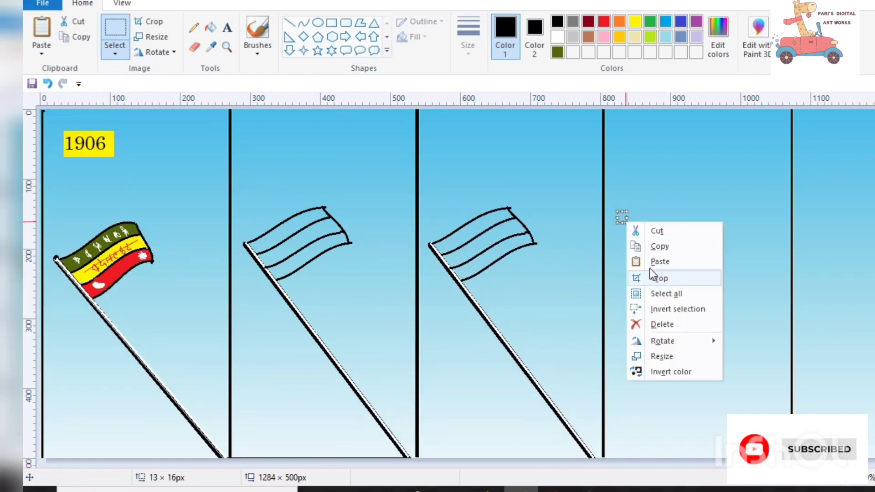
left_click(647, 262)
left_click_drag(98, 155, 675, 232)
right_click(655, 162)
left_click(683, 201)
left_click_drag(136, 219, 873, 324)
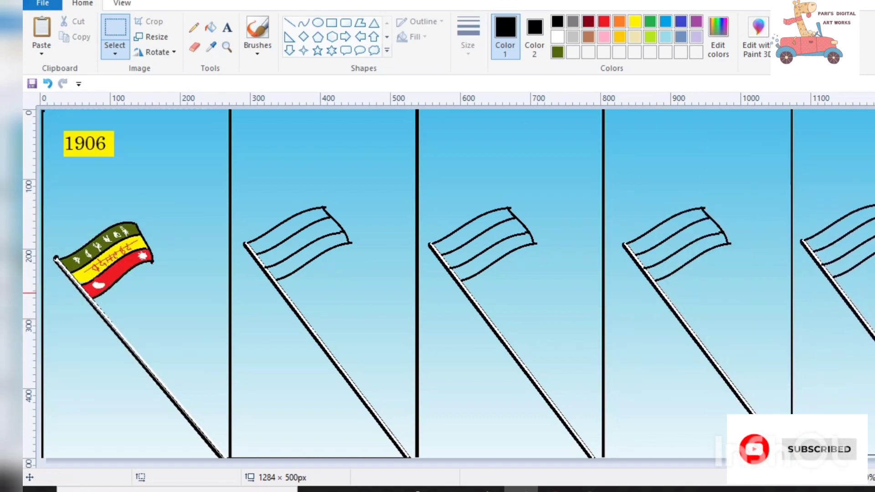
Step: Mix a custom green with red 138, green 177 and blue 20 and begin filling the second flag's lowest stripe with it
left_click(873, 166)
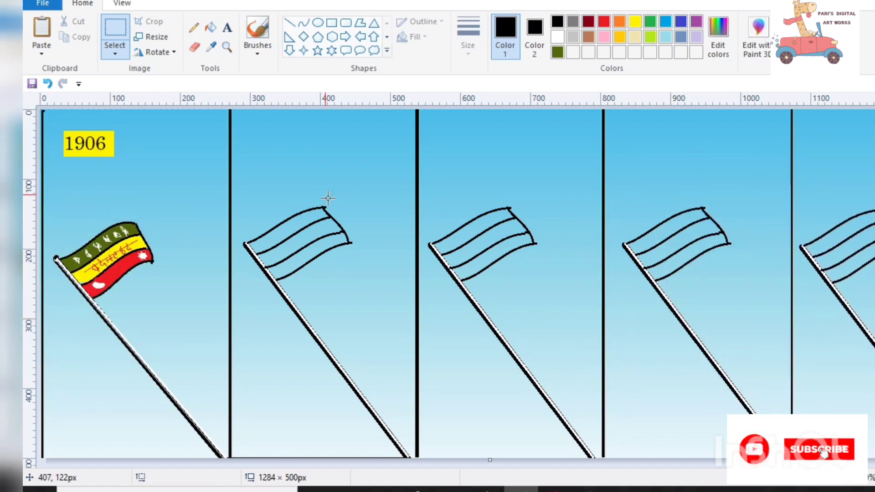
left_click(210, 27)
left_click(650, 37)
left_click(718, 36)
left_click(648, 219)
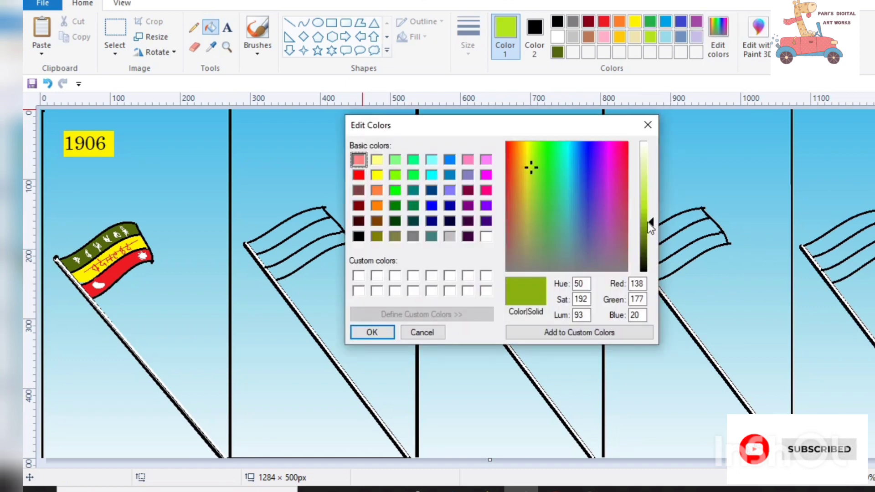
left_click(373, 332)
left_click(331, 242)
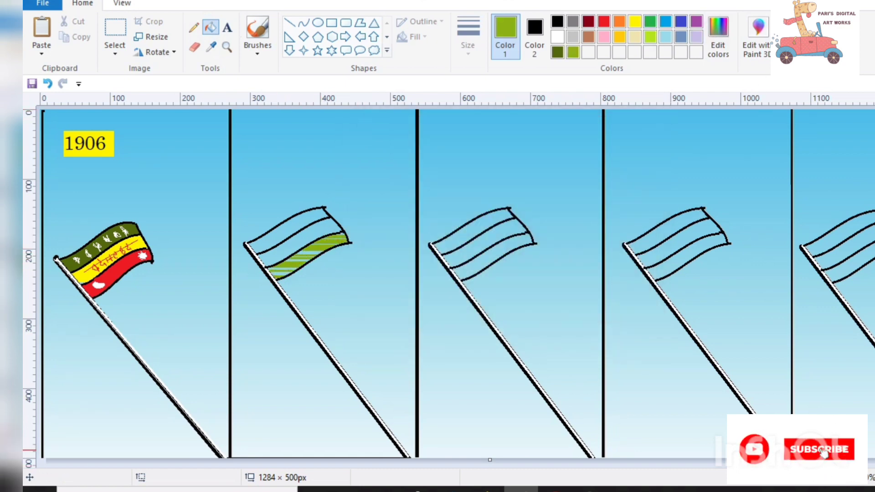
Step: Fill the remaining unpainted bands of the second flag's lowest stripe with the same green
key("ctrl+Page_Up")
scroll(515, 346, "down", 2)
left_click(513, 346)
left_click(509, 340)
left_click(48, 84)
left_click(511, 339)
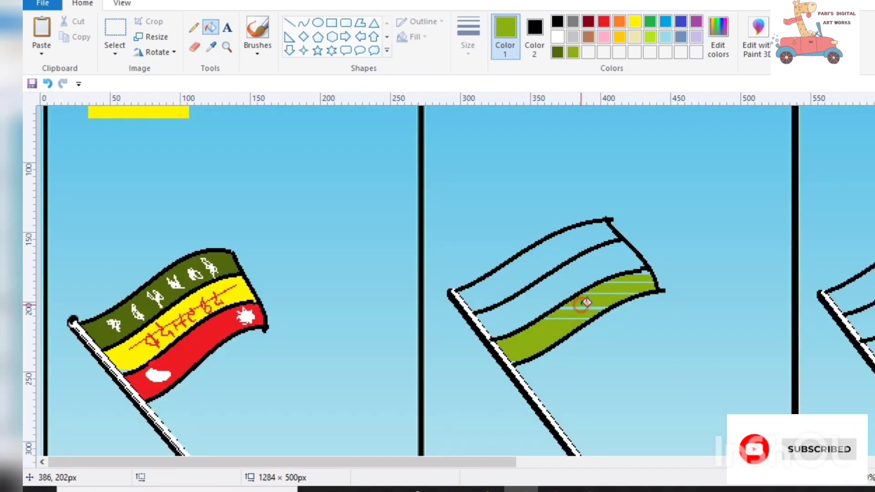
Step: Fill every band of the second flag's middle stripe with yellow
left_click(517, 306)
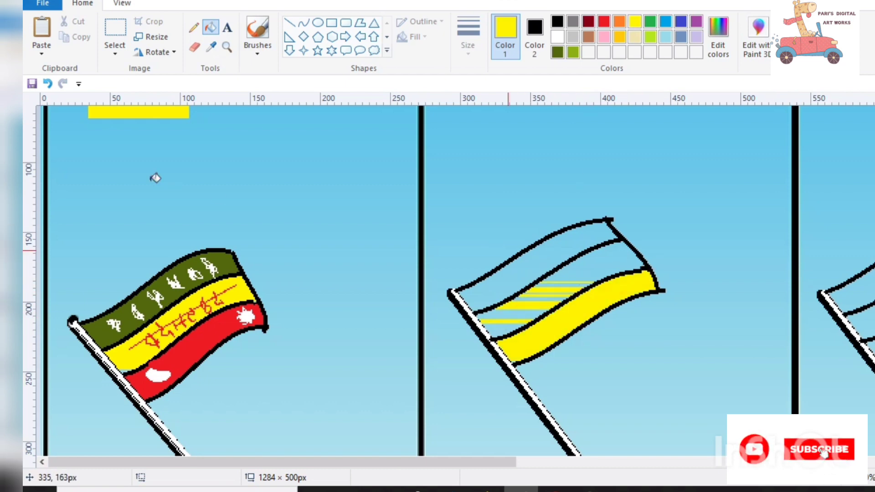
left_click(600, 260)
left_click(561, 283)
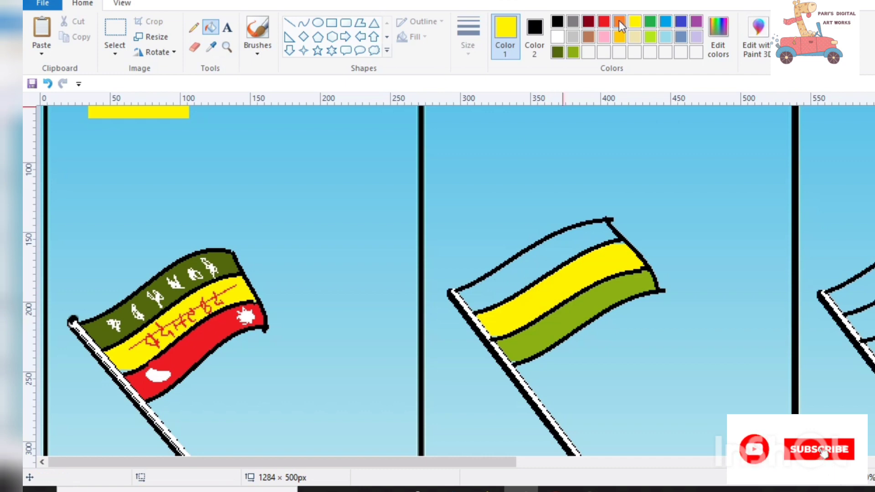
Step: Fill the second flag's uppermost stripe completely with gold
left_click(620, 23)
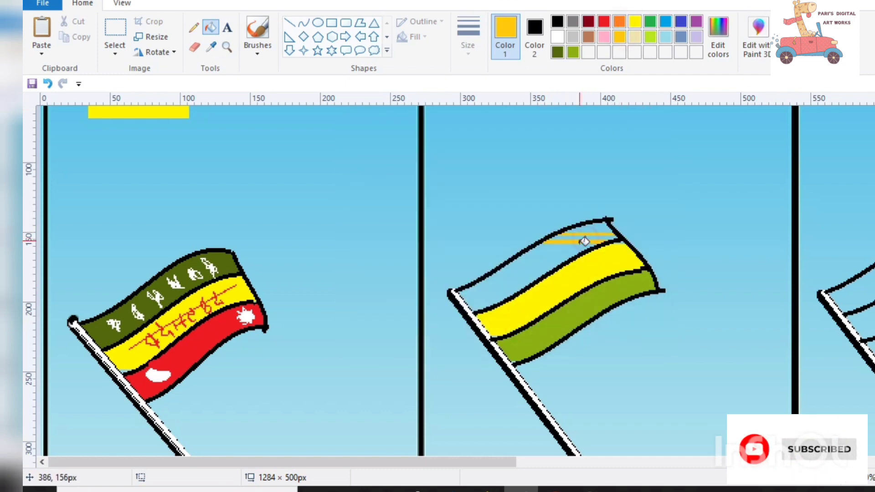
left_click(594, 223)
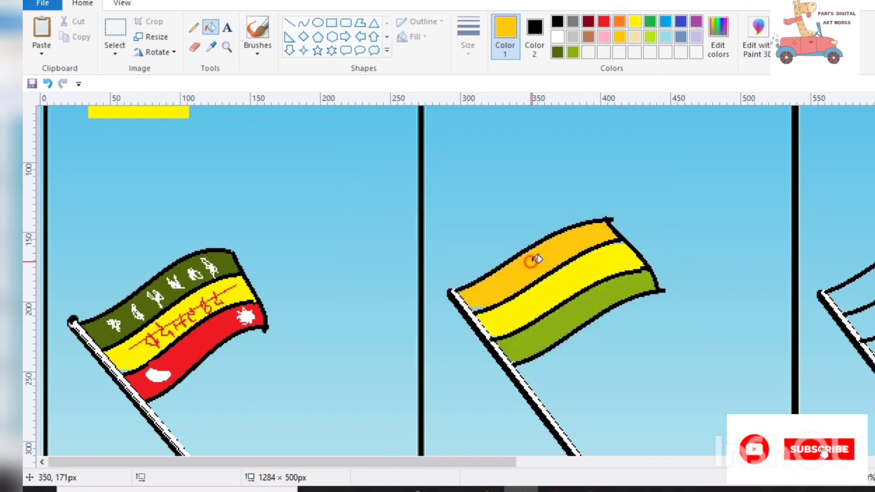
left_click(635, 22)
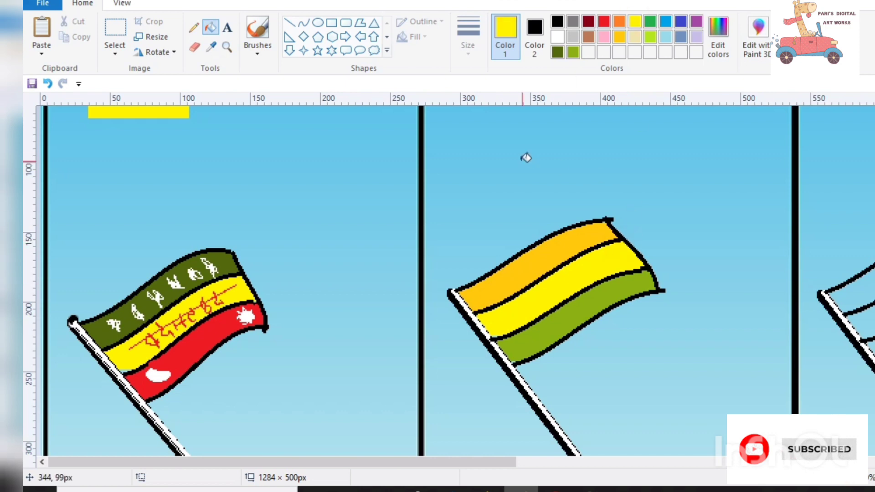
Step: Draw a small white-outlined six-pointed star with a solid black fill on the second flag's green stripe near the pole
left_click(332, 49)
left_click(556, 35)
mouse_move(524, 337)
left_mouse_down()
mouse_move(539, 348)
mouse_move(525, 331)
left_mouse_up()
left_click(415, 37)
left_click(426, 70)
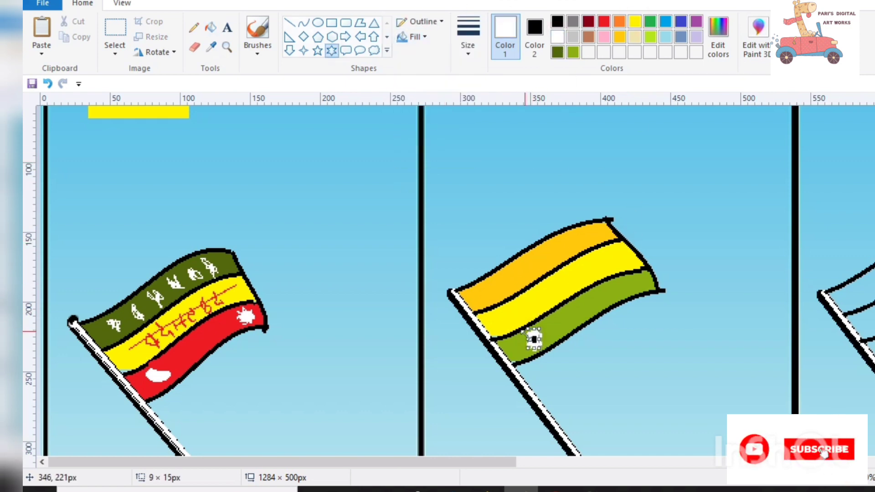
Step: Draw a small light gray circle with a solid white fill over the centre of the star on the green stripe
left_click(317, 22)
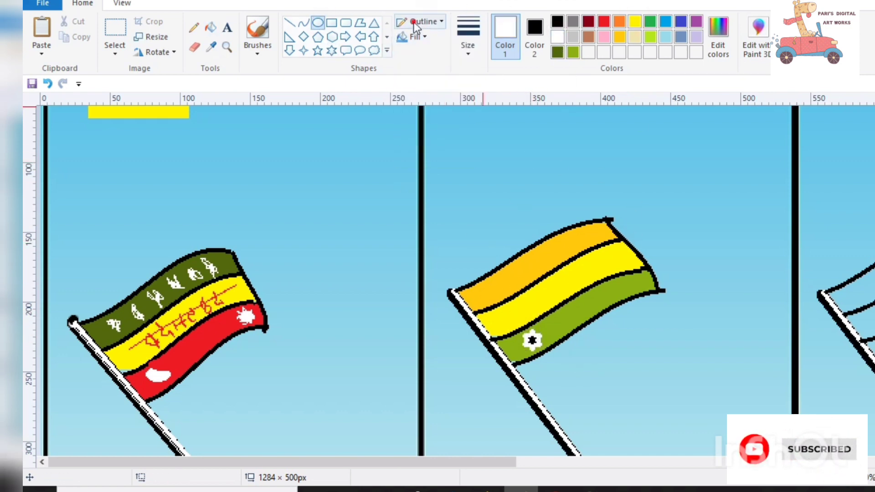
left_click(414, 22)
left_click(425, 55)
left_click(534, 35)
left_click_drag(544, 344, 526, 332)
left_click(572, 36)
left_click(505, 28)
left_click(572, 36)
left_click(525, 33)
left_click(557, 37)
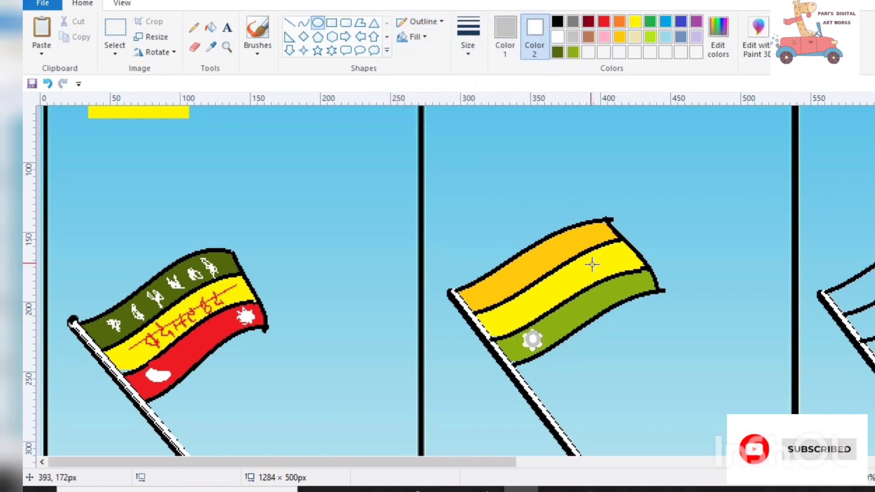
Step: Form a small white crescent at the free end of the green stripe by overlapping a white ellipse with a green one
left_click(468, 36)
left_click(469, 81)
left_click(507, 34)
left_click(557, 37)
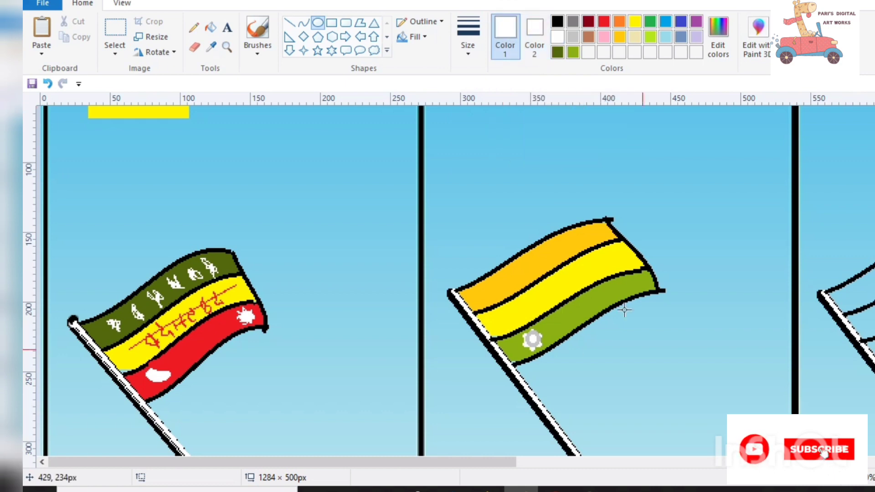
left_click_drag(622, 285, 640, 290)
left_click(573, 52)
left_click(416, 37)
left_click(430, 71)
left_click(534, 37)
left_click(573, 51)
left_click(557, 37)
left_click_drag(668, 223, 691, 239)
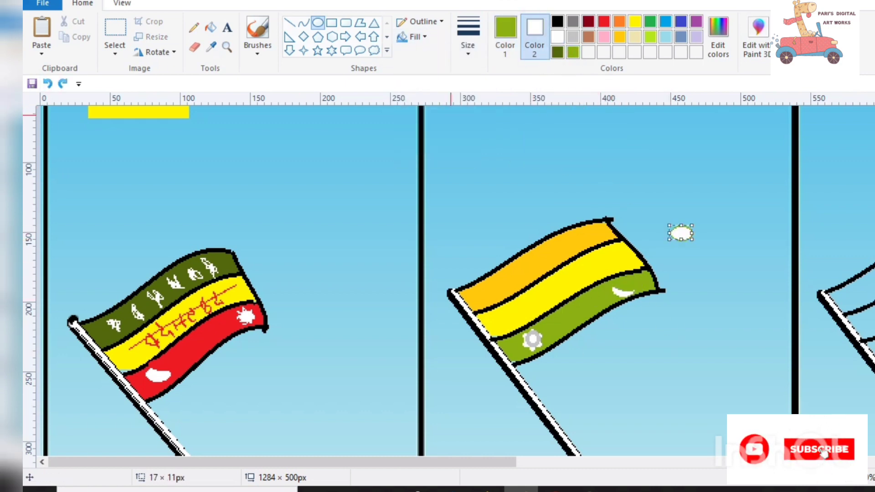
key("ctrl+z")
Step: Draw a tiny white four-pointed star just above the crescent on the second flag's green stripe
left_click(505, 36)
left_click(557, 37)
left_click(303, 51)
left_click_drag(623, 278, 635, 286)
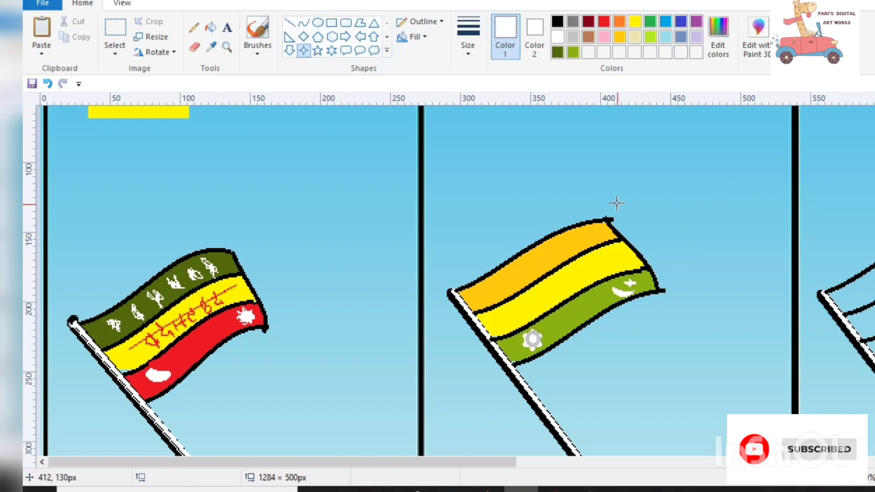
Step: Draw a row of small white six-pointed stars along the second flag's gold stripe, undoing misplaced ones
left_click(332, 50)
left_click_drag(472, 292, 481, 301)
mouse_move(489, 282)
left_mouse_down()
mouse_move(497, 291)
mouse_move(529, 276)
mouse_move(518, 274)
left_mouse_up()
left_click(47, 84)
left_click(47, 85)
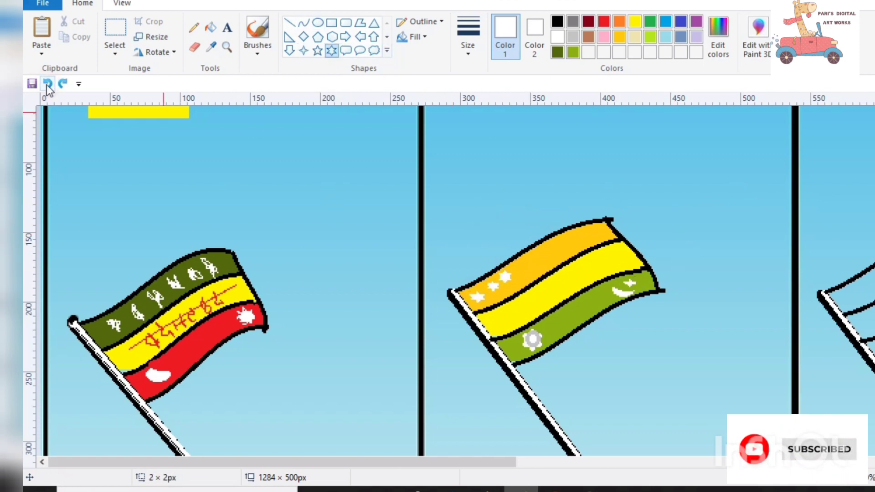
Step: Write black Devanagari lettering freehand along the second flag's yellow stripe with the Pencil
left_click(557, 21)
left_click(302, 22)
left_click(193, 27)
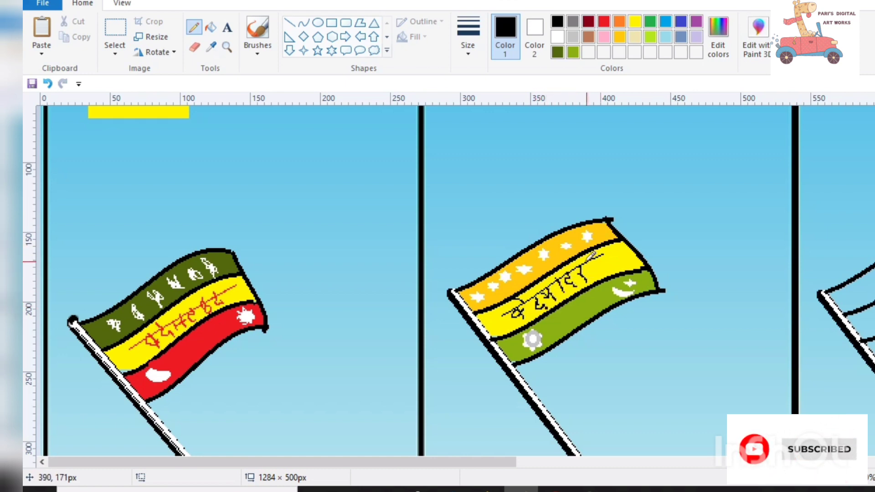
Step: Erase the inner stripe lines of the third flag to a white field and paint a blue canton beside the pole
left_click_drag(445, 463, 657, 462)
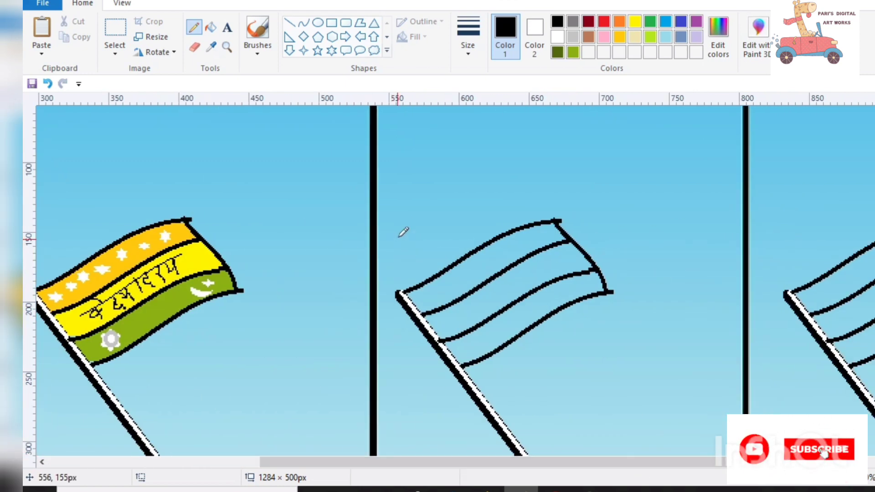
left_click(195, 47)
mouse_move(455, 309)
left_mouse_down()
mouse_move(549, 255)
mouse_move(512, 247)
mouse_move(433, 305)
mouse_move(462, 327)
mouse_move(561, 285)
mouse_move(534, 290)
mouse_move(571, 263)
mouse_move(499, 297)
mouse_move(424, 309)
mouse_move(427, 298)
mouse_move(557, 239)
mouse_move(518, 243)
mouse_move(427, 294)
left_mouse_up()
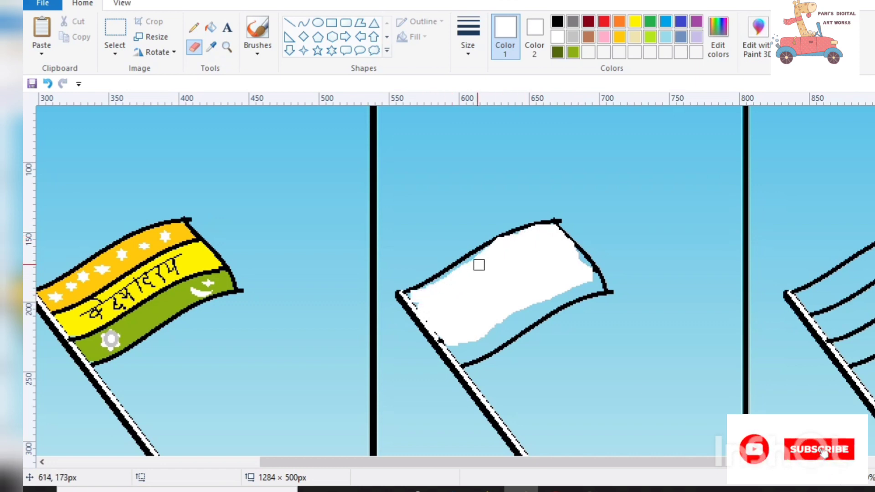
left_click_drag(475, 345, 575, 292)
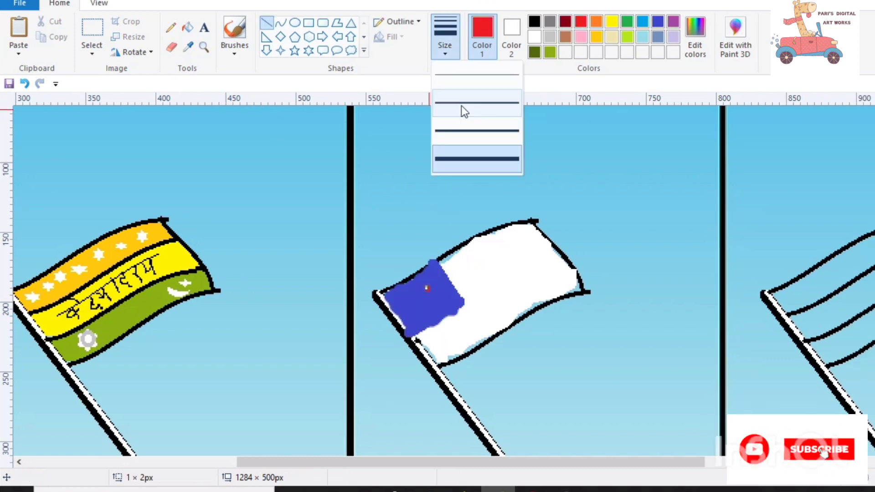
Step: Draw crossing red and white lines over the third flag's blue canton to form a Union Jack
left_click_drag(432, 276, 461, 317)
left_click(534, 37)
left_click_drag(384, 297, 418, 301)
left_click_drag(437, 303, 463, 304)
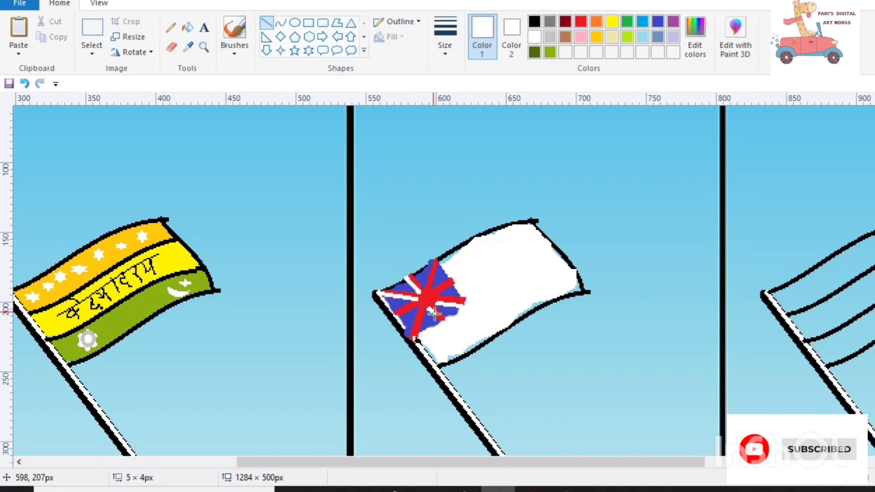
left_click_drag(433, 259, 426, 290)
left_click_drag(418, 305, 410, 338)
Step: Divide the third flag's white field with thin black diagonal lines and fill the stripes alternately red and green
left_click(534, 21)
mouse_move(447, 274)
left_mouse_down()
mouse_move(538, 230)
mouse_move(549, 241)
left_mouse_up()
left_click(187, 27)
left_click(581, 21)
left_click(494, 241)
left_click(496, 274)
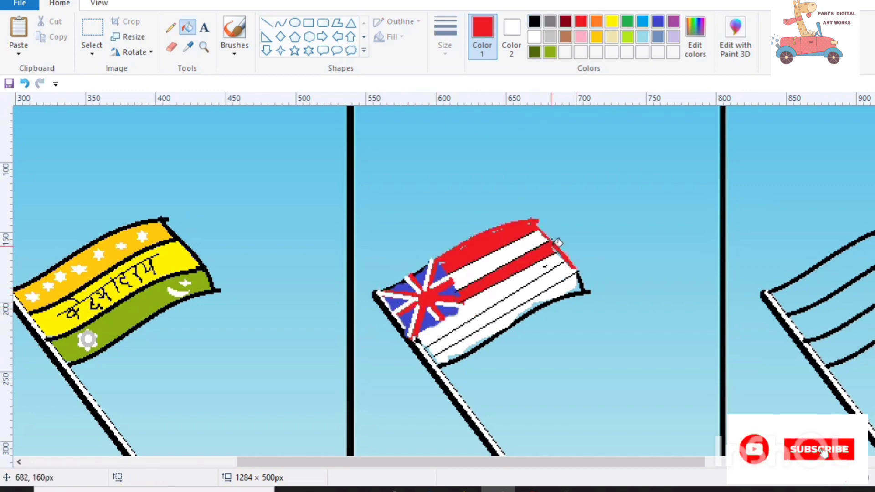
left_click(492, 314)
left_click(550, 52)
left_click(492, 295)
Step: Outline a curved band along the third flag's lower edge with the thinnest red line and fill it red
scroll(546, 294, "up", 1)
left_click(580, 22)
left_click(266, 23)
left_click(444, 37)
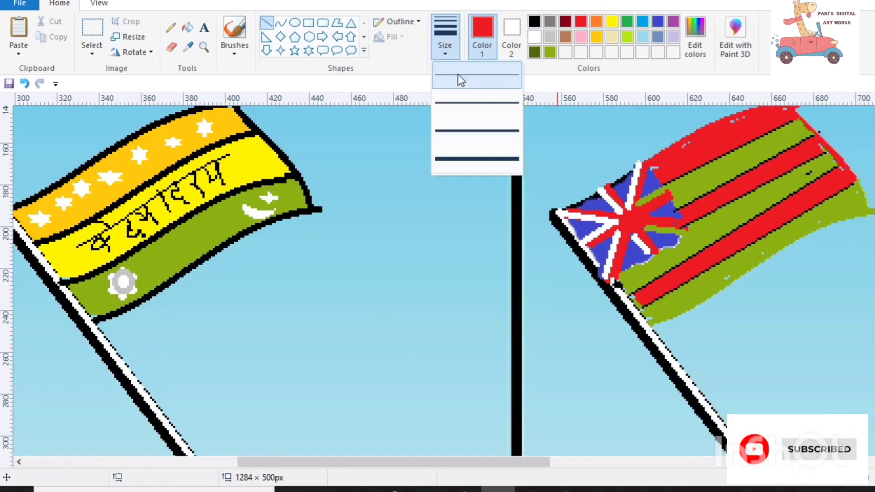
left_click(460, 81)
left_click(281, 23)
left_click_drag(670, 349, 872, 245)
left_click_drag(872, 212, 872, 244)
left_click(187, 28)
Step: Scatter small white four-pointed stars over the third flag's red and green stripes
left_click(534, 37)
left_click(281, 50)
left_click_drag(732, 193, 754, 215)
left_click_drag(692, 242, 708, 259)
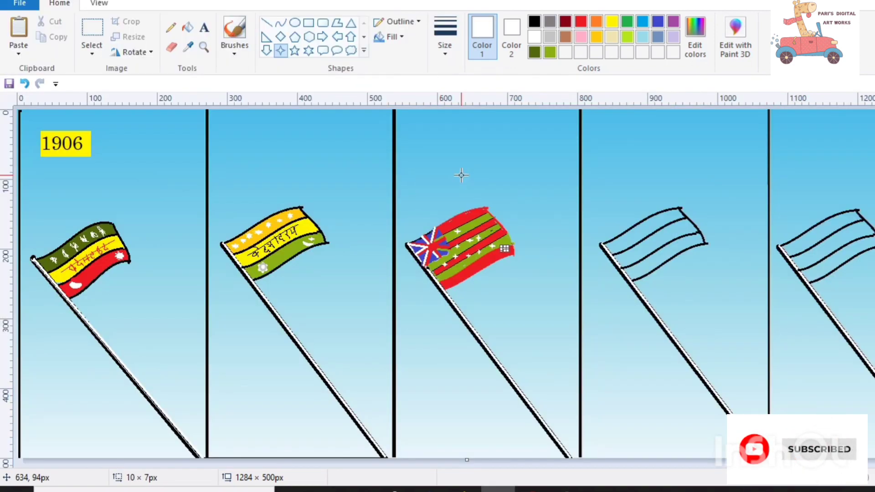
Step: Fill the fourth flag's uppermost stripe with white
left_click(187, 27)
left_click(864, 477)
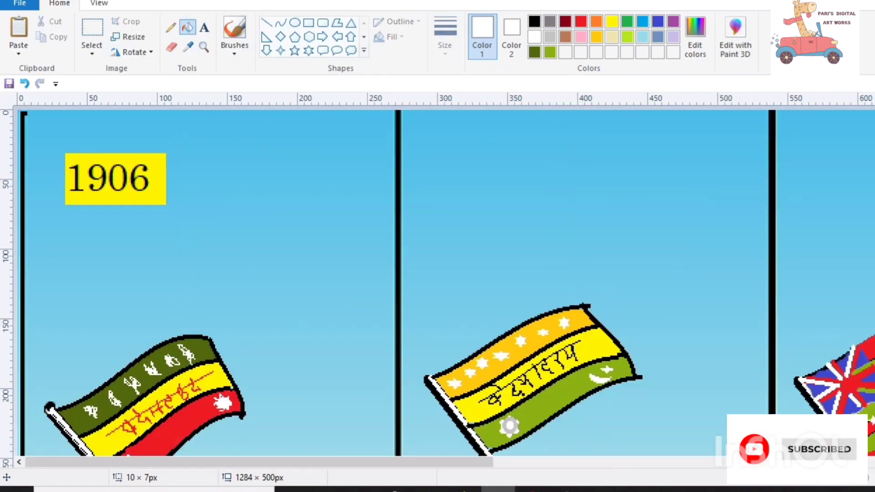
left_click(864, 477)
left_click_drag(182, 462, 587, 462)
left_click(674, 337)
left_click(615, 378)
Step: Fill the fourth flag's middle stripe with the custom green and undo the stray fill on its outline
left_click(550, 52)
left_click(711, 378)
left_click(775, 348)
left_click(638, 403)
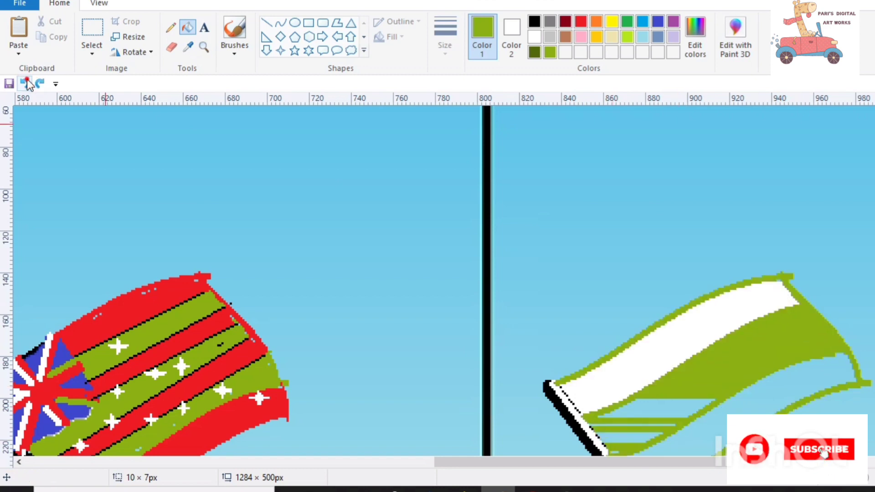
left_click(24, 83)
scroll(683, 365, "down", 1)
Step: Mix a custom dark red and fill the fourth flag's lowest stripe with it
left_click(694, 37)
left_click(347, 341)
left_click(660, 394)
left_click(707, 356)
left_click(714, 360)
left_click(783, 335)
left_click(815, 310)
left_click(845, 290)
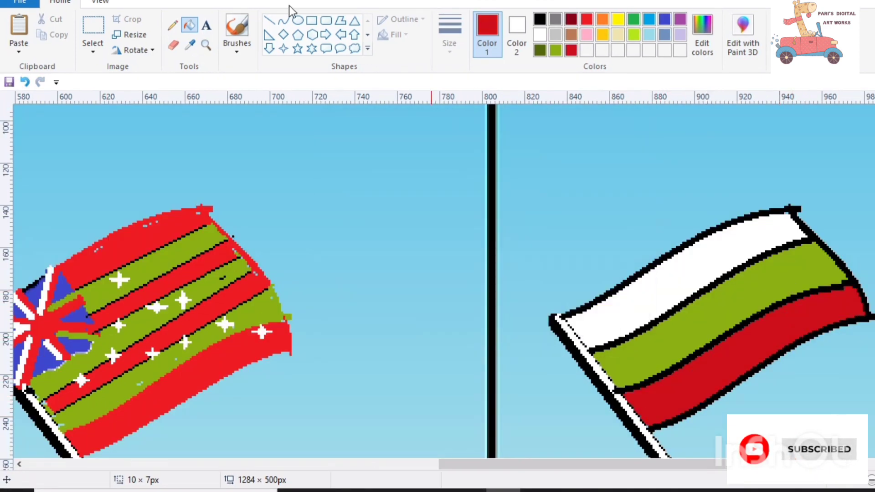
Step: Trace curves over the fourth flag's black edges in the stripe colours, with white along the upper edge
left_click(284, 20)
left_click(540, 35)
left_click_drag(552, 320, 781, 222)
left_click(25, 82)
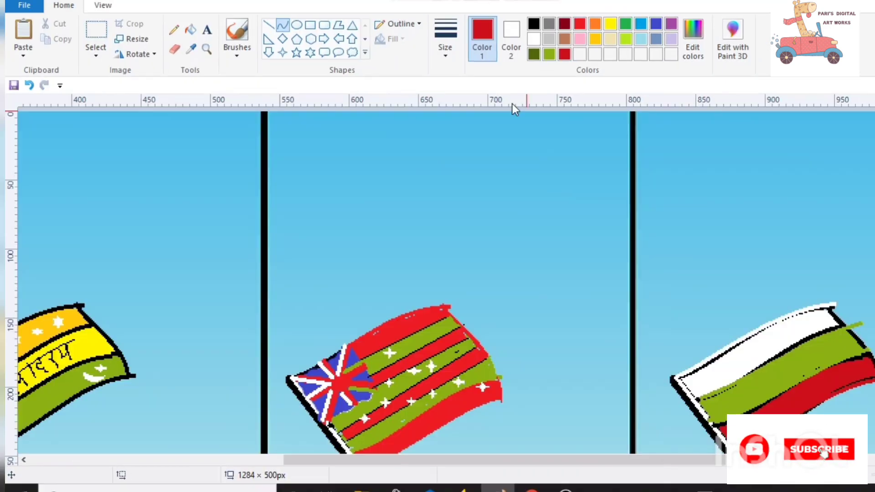
Step: Sketch a spinning wheel across the fourth flag using a black circle and thin black lines
left_click(538, 21)
left_click(297, 22)
left_click(269, 22)
mouse_move(756, 339)
left_mouse_down()
mouse_move(794, 370)
mouse_move(719, 381)
left_mouse_up()
mouse_move(722, 379)
left_mouse_down()
mouse_move(738, 413)
mouse_move(805, 363)
left_mouse_up()
Step: Fill the fifth flag's uppermost stripe with orange
left_click(871, 478)
left_click(871, 475)
left_click(191, 30)
left_click(594, 24)
left_click(839, 218)
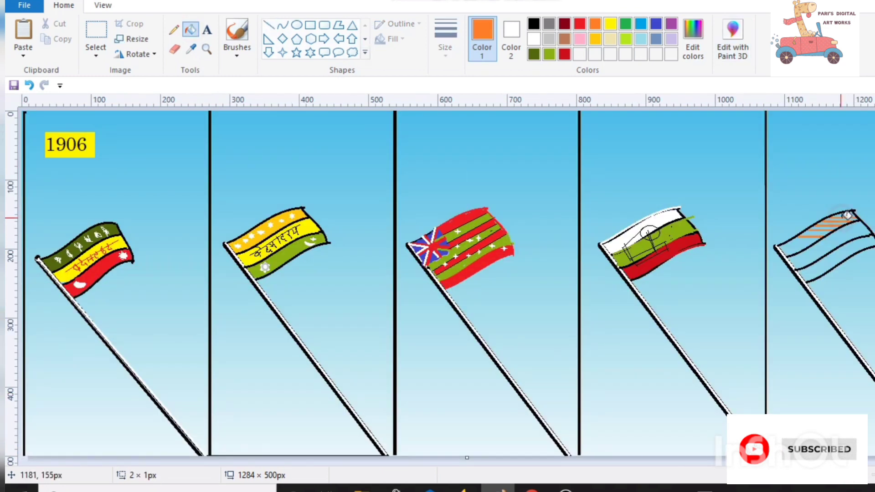
scroll(841, 223, "up", 1)
left_click(695, 294)
Step: Fill the fifth flag's middle stripe with white and its lowest stripe with the custom green
left_click(534, 39)
left_click(729, 321)
left_click(549, 54)
left_click(725, 352)
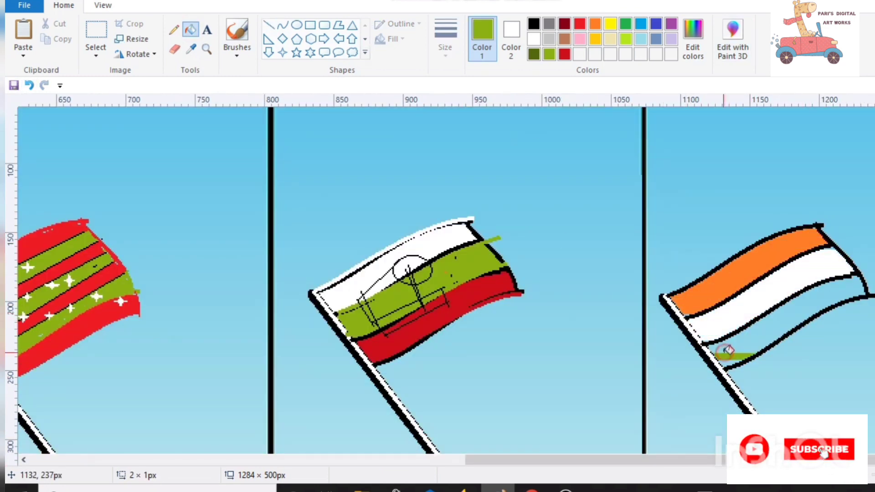
left_click(829, 296)
Step: Sketch a thin black triangular line emblem on the fifth flag's white stripe
left_click(534, 24)
left_click(269, 39)
left_click(135, 54)
mouse_move(719, 273)
left_mouse_down()
mouse_move(818, 307)
mouse_move(745, 318)
left_mouse_up()
left_click(269, 25)
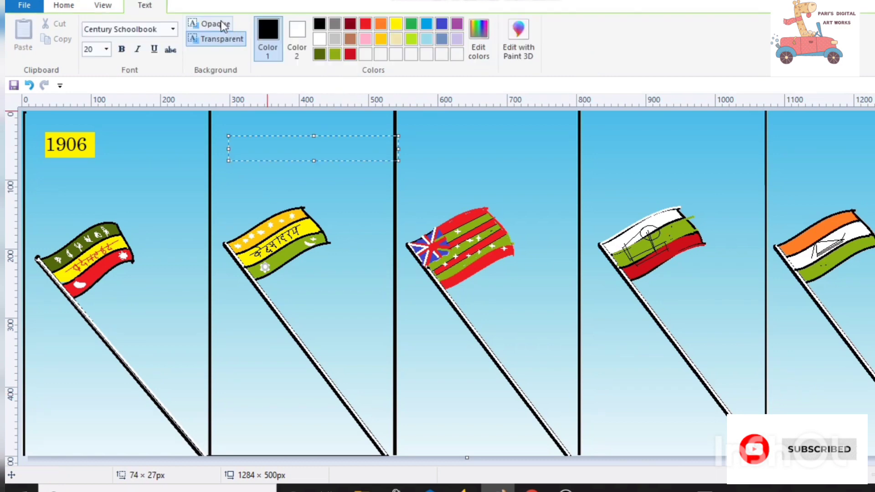
mouse_move(230, 138)
left_mouse_down()
mouse_move(292, 159)
mouse_move(423, 166)
left_mouse_up()
left_click(221, 39)
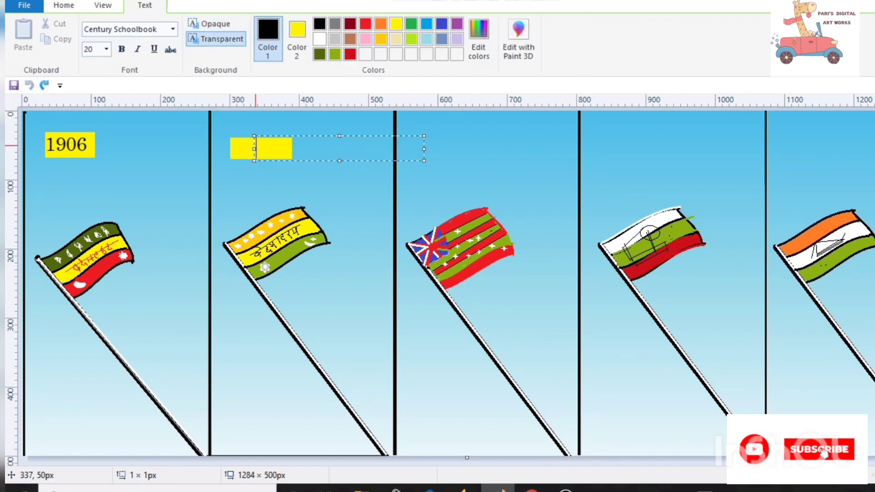
key("ctrl+z")
key("ctrl+z")
Step: Try a black 1907 label on an opaque yellow background above the second flag
left_click(223, 144)
left_click(396, 24)
left_click(215, 24)
left_click(320, 24)
type("1907")
left_click_drag(390, 139, 276, 137)
left_click(288, 143)
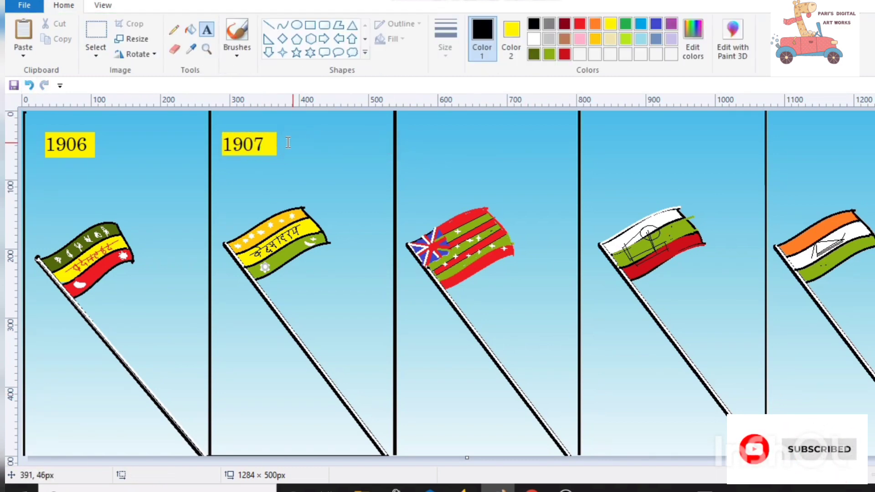
Step: Start a year label above the third flag, and undo it together with the 1907 label
left_click_drag(405, 139, 574, 169)
left_click_drag(406, 139, 431, 141)
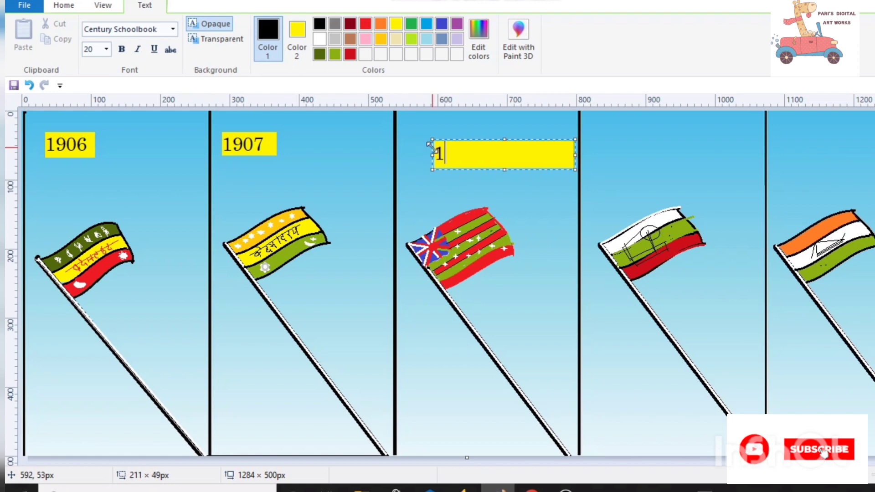
left_click(32, 84)
left_click(31, 84)
Step: Add black year labels on opaque yellow backgrounds, 1907 above the second flag and 1917 above the third
mouse_move(235, 141)
left_mouse_down()
mouse_move(404, 161)
mouse_move(297, 148)
left_mouse_up()
type("1907")
mouse_move(420, 137)
left_mouse_down()
mouse_move(587, 165)
mouse_move(477, 151)
left_mouse_up()
type("1917")
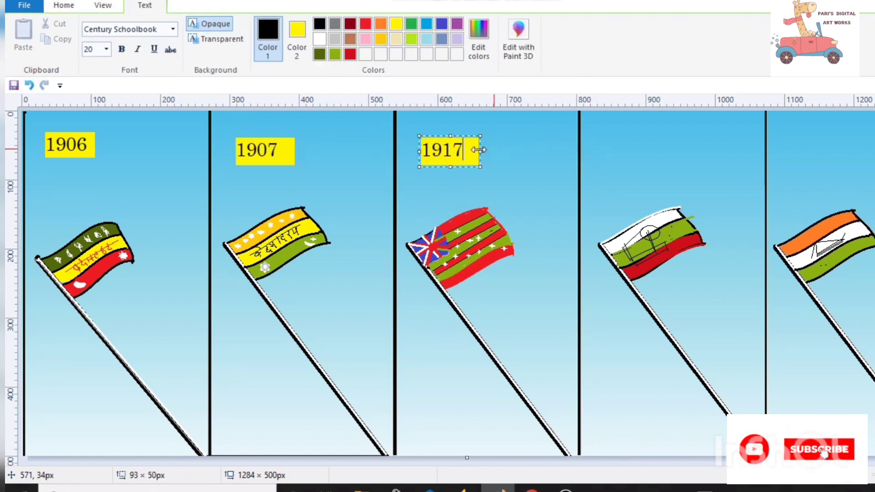
Step: Try a black 1921 label on an opaque yellow background above the fourth flag twice, undoing each attempt
mouse_move(619, 145)
left_mouse_down()
mouse_move(787, 175)
mouse_move(699, 172)
left_mouse_up()
type("1921")
left_click(693, 160)
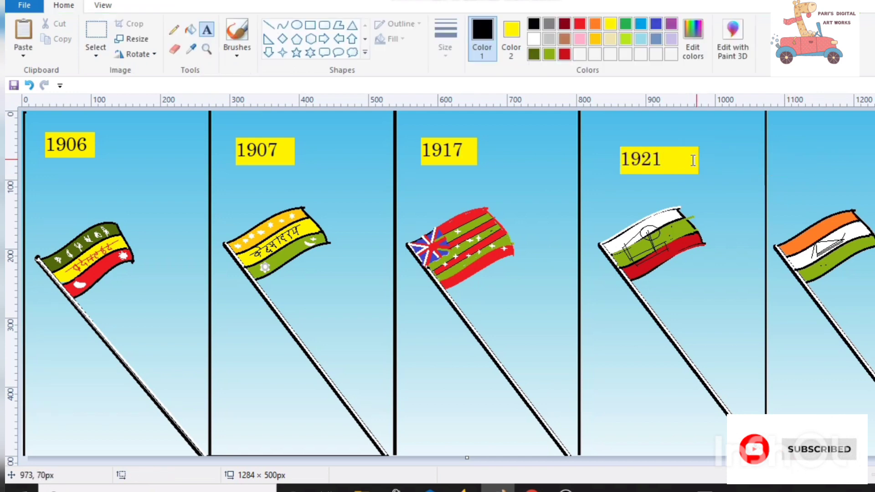
left_click(30, 85)
left_click_drag(615, 136, 688, 155)
type("19")
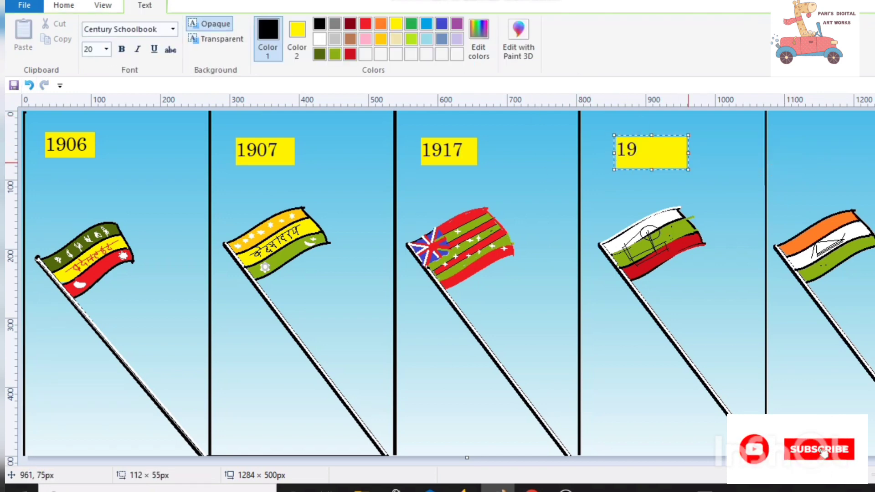
type("21")
left_click(691, 162)
left_click(30, 85)
Step: Place a new text box for the year label above the fourth flag and narrow it
left_click_drag(598, 142, 768, 168)
left_click_drag(684, 143, 684, 136)
left_click_drag(768, 151, 685, 149)
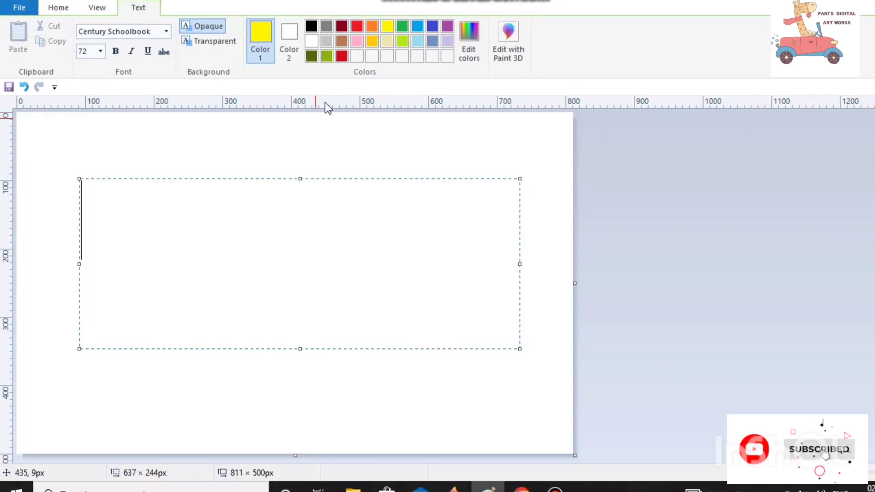
Step: Enter the yellow title "FINALLY OUR FLAG...." on an opaque orange background in the blank picture's text box
left_click(289, 41)
left_click(371, 26)
type("FINALLY OUR FLAG....")
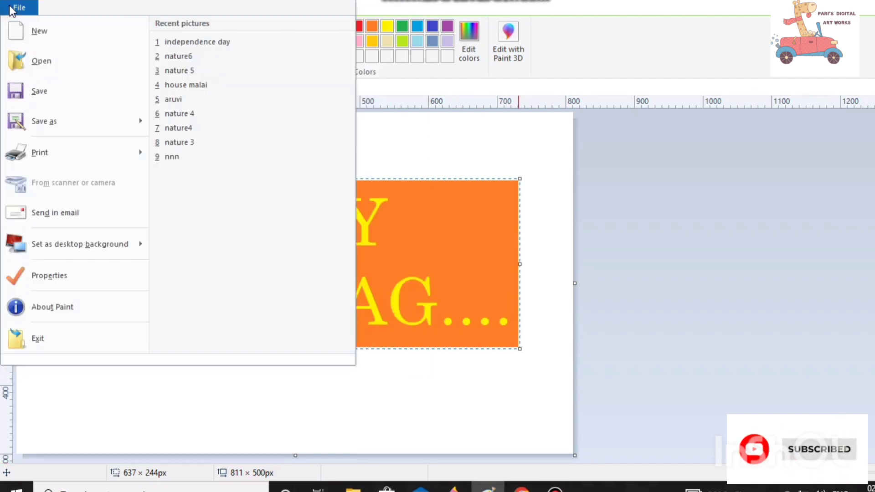
Step: Start a new picture and paint a wide wavy orange band across its upper part and a green one across its lower part with the oil brush
left_click(32, 29)
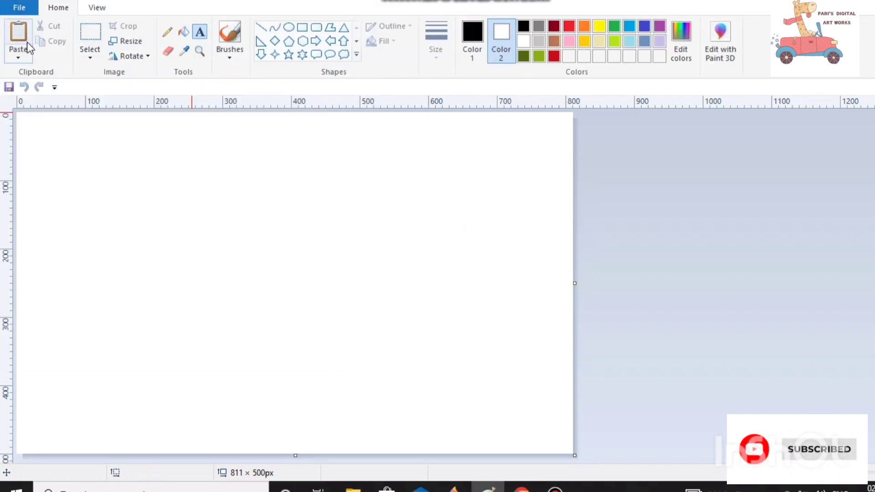
left_click(229, 50)
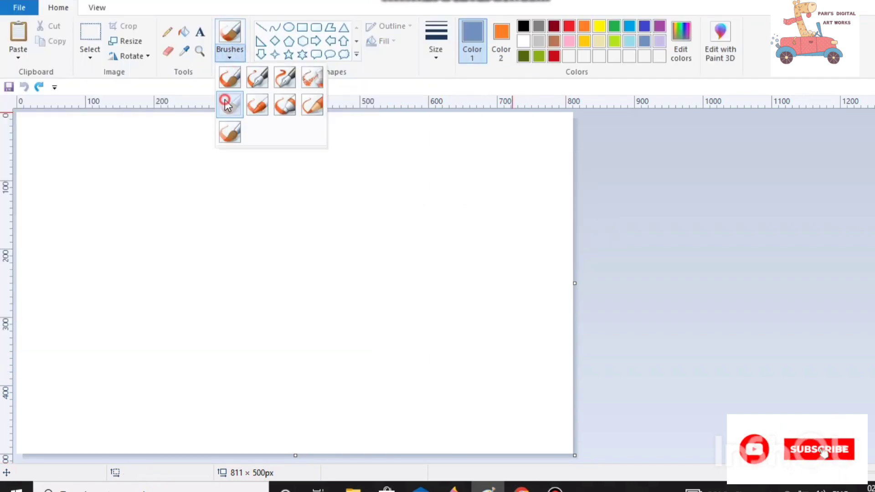
left_click(226, 105)
mouse_move(23, 246)
left_mouse_down()
mouse_move(189, 152)
mouse_move(337, 160)
mouse_move(252, 169)
mouse_move(31, 259)
left_mouse_up()
mouse_move(521, 142)
left_mouse_down()
mouse_move(377, 200)
mouse_move(518, 157)
mouse_move(355, 201)
mouse_move(493, 154)
left_mouse_up()
left_click(542, 53)
mouse_move(88, 449)
left_mouse_down()
mouse_move(569, 343)
mouse_move(164, 419)
mouse_move(169, 449)
mouse_move(564, 378)
left_mouse_up()
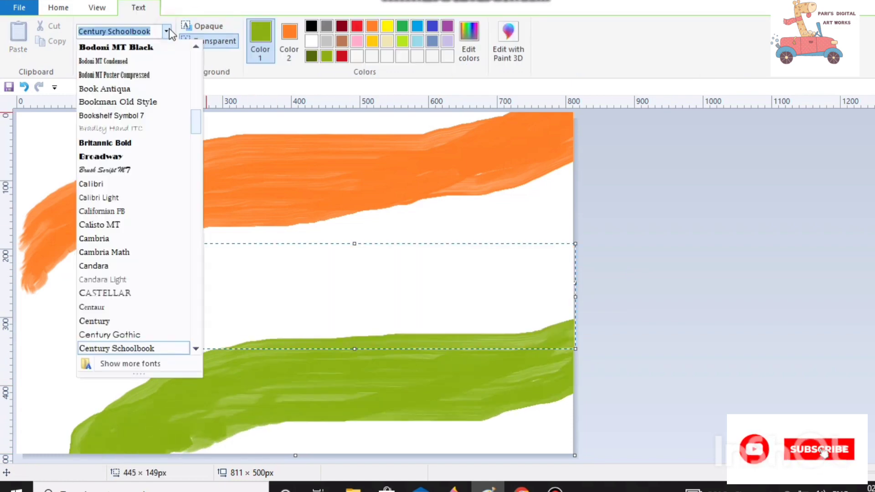
Step: Try a transparent green text in 72-point Kunstler Script between the orange and green bands
scroll(121, 226, "down", 5)
left_click(121, 227)
type("1")
left_click_drag(129, 121, 574, 339)
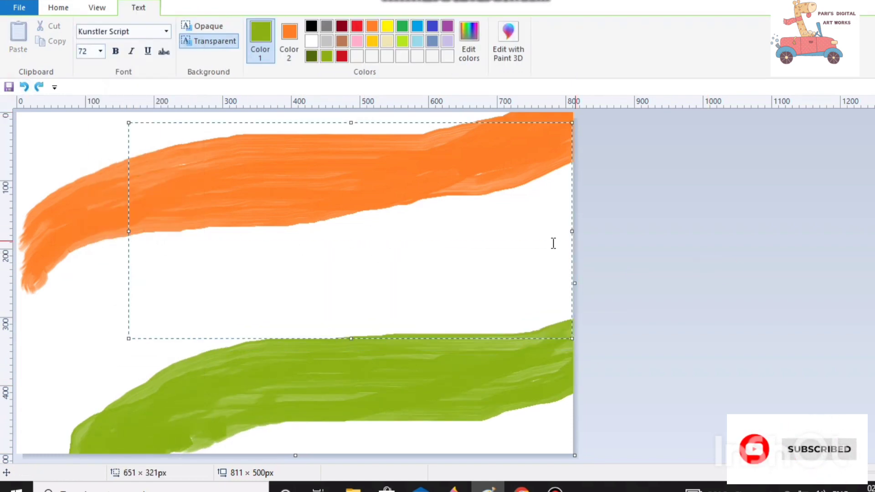
left_click(638, 246)
left_click(229, 54)
left_click(231, 80)
left_click(584, 28)
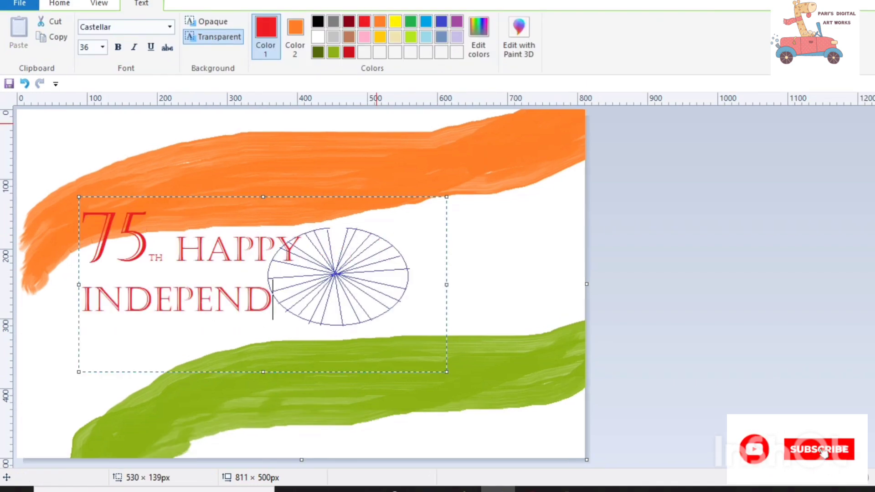
Step: Complete the red Castellar greeting "75TH HAPPY INDEPENDENCE DAY" and move it up so it overlaps the orange band
left_click_drag(263, 197, 297, 143)
left_click(551, 187)
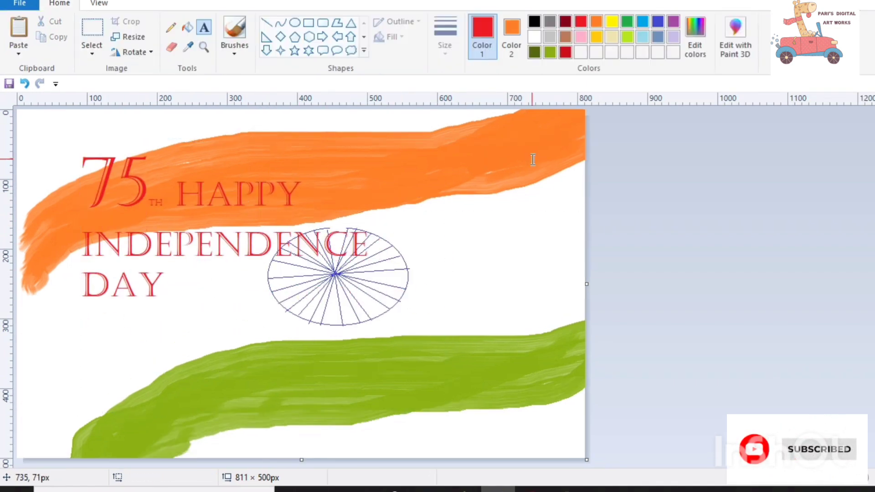
Step: Paint gold highlight strokes along the upper part of the orange band with the Crayon brush
left_click(596, 37)
left_click(234, 53)
left_click(262, 104)
left_click(447, 59)
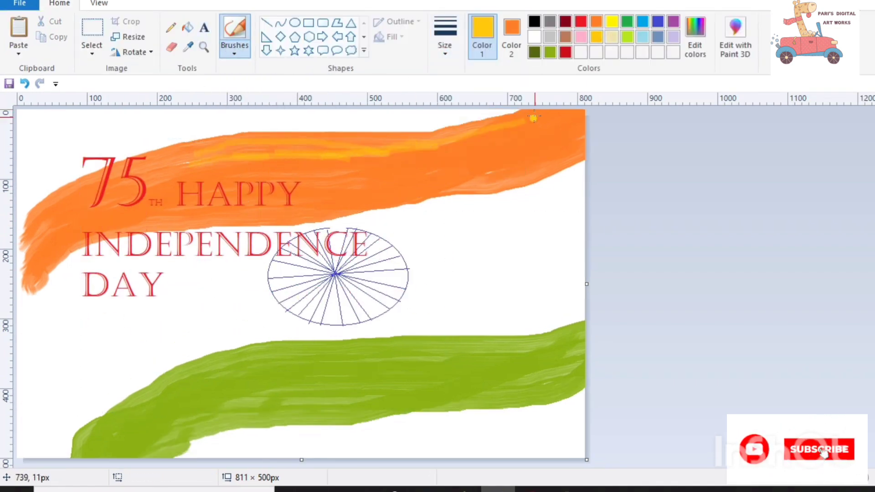